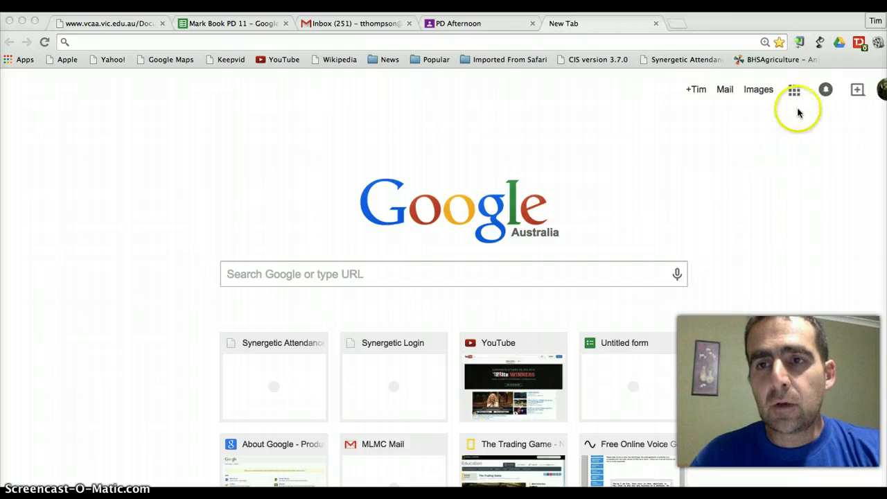
Open Google Drive from the Google apps
click(794, 91)
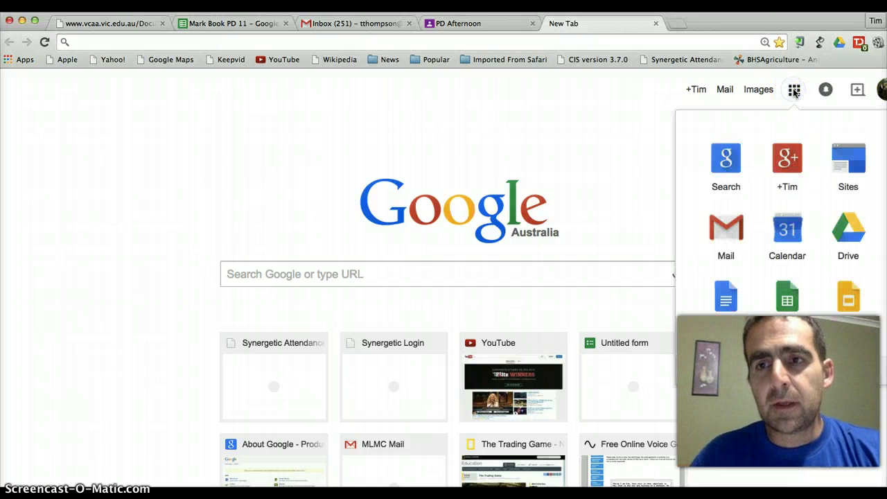
click(846, 235)
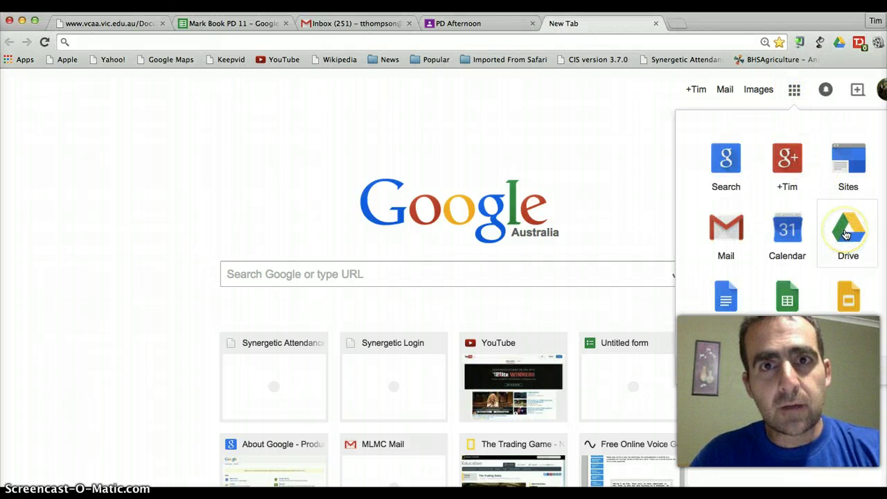
click(846, 235)
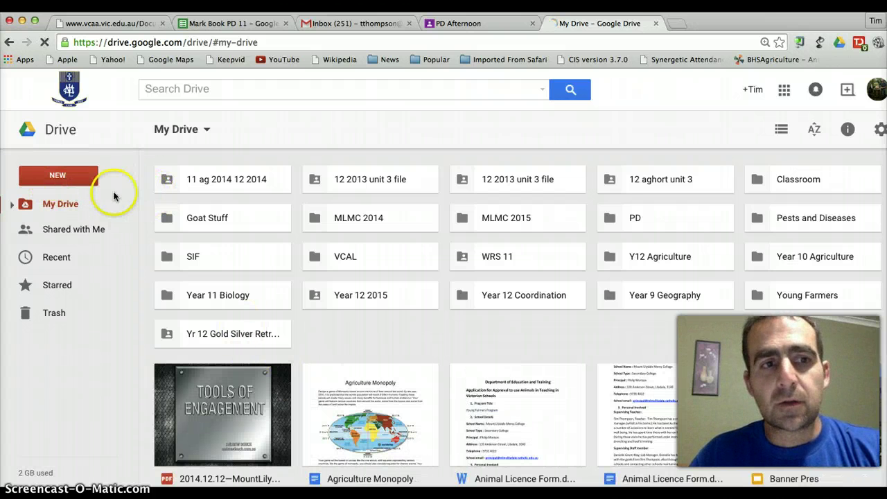
Create a new Google Form in My Drive
click(63, 179)
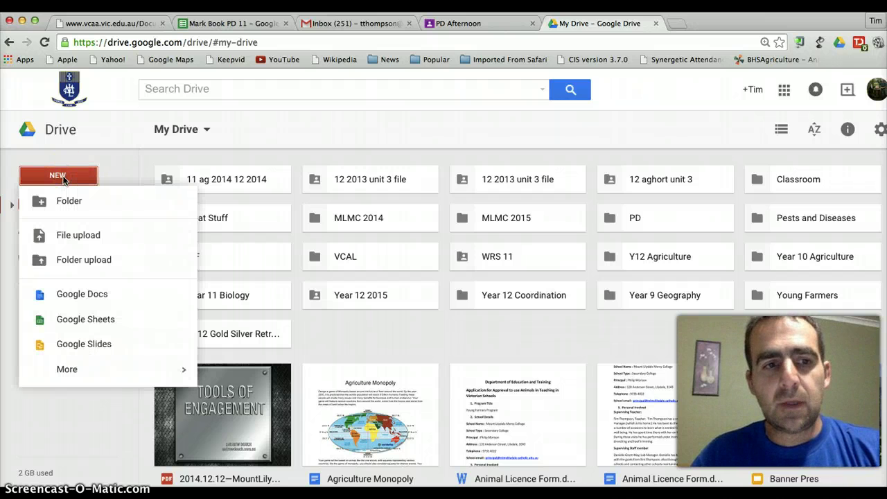
click(109, 369)
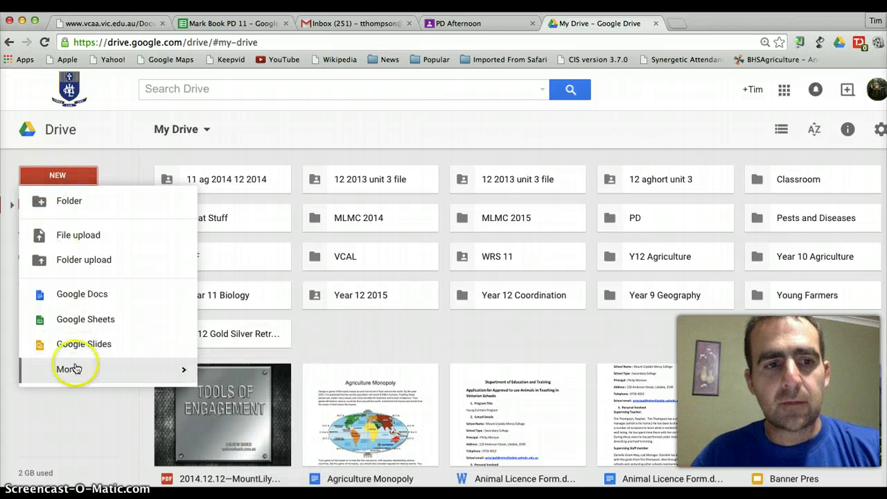
mouse_move(75, 369)
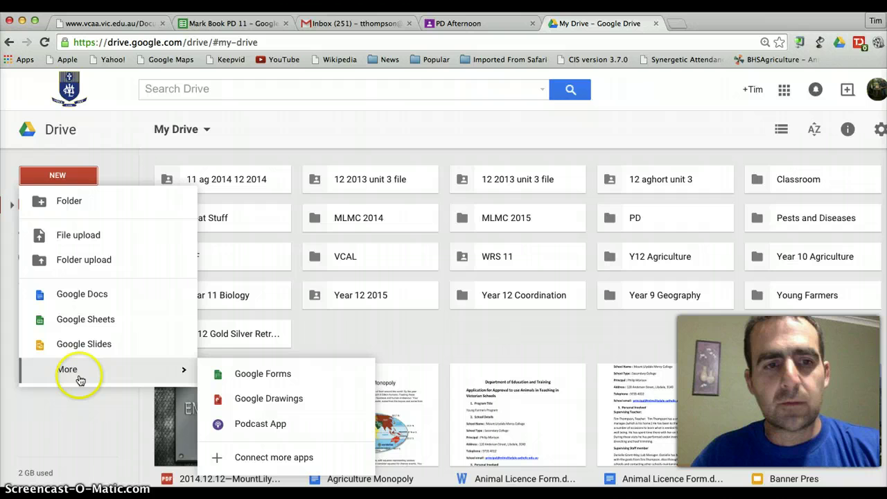
click(254, 376)
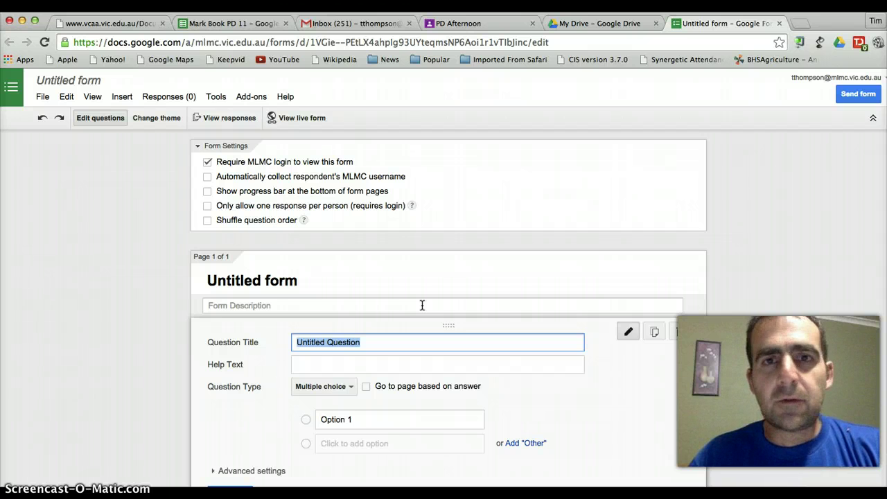
Rename the form as PD Quiz #1 and enable automatic collection of respondents' MLMC usernames
click(82, 83)
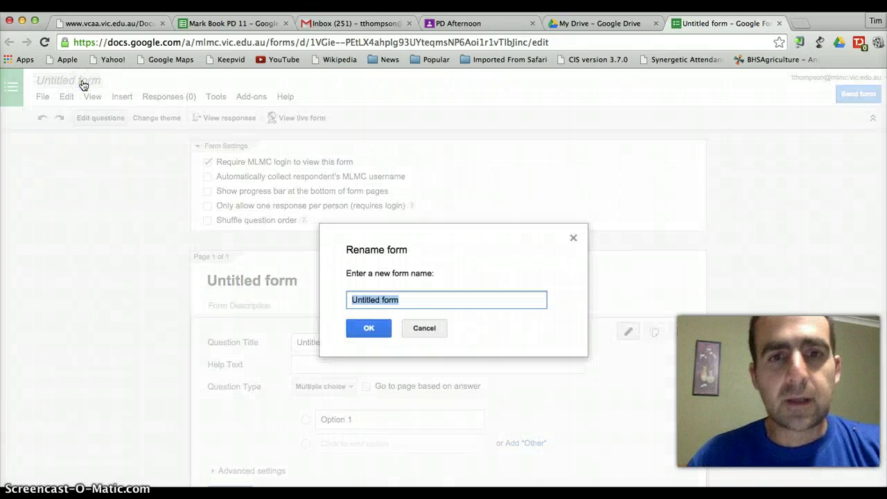
text(P)
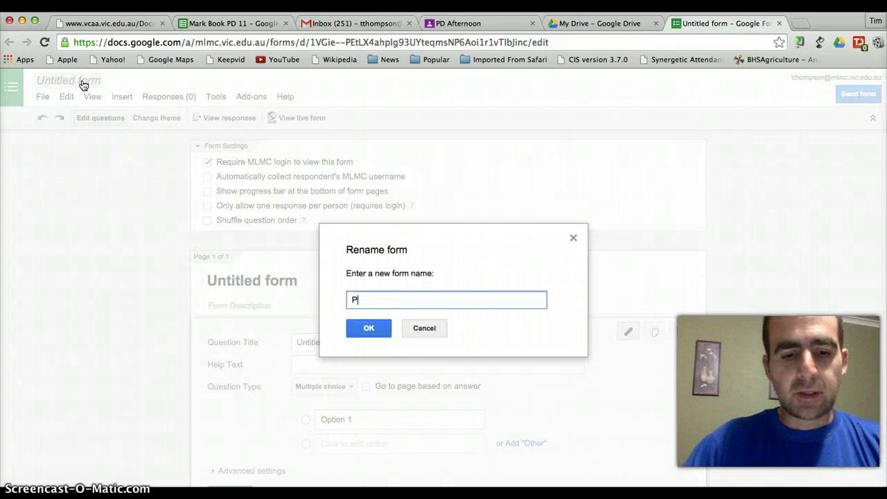
text(D Quiz #1)
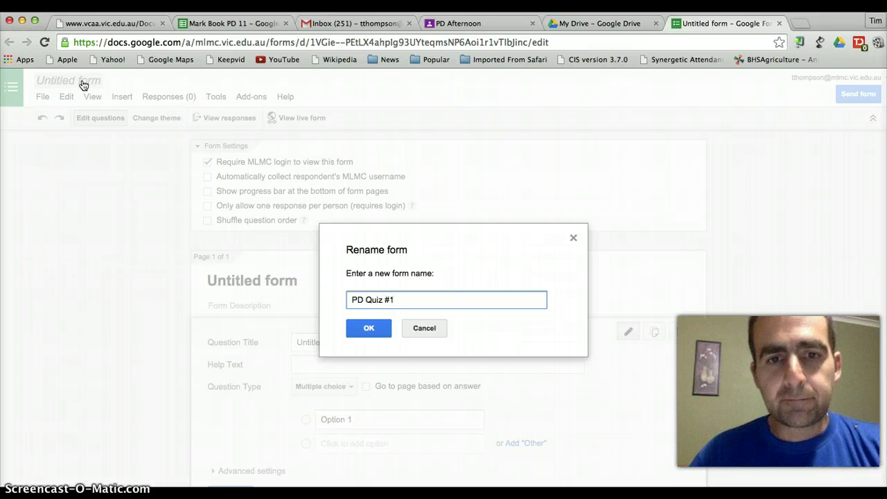
click(359, 328)
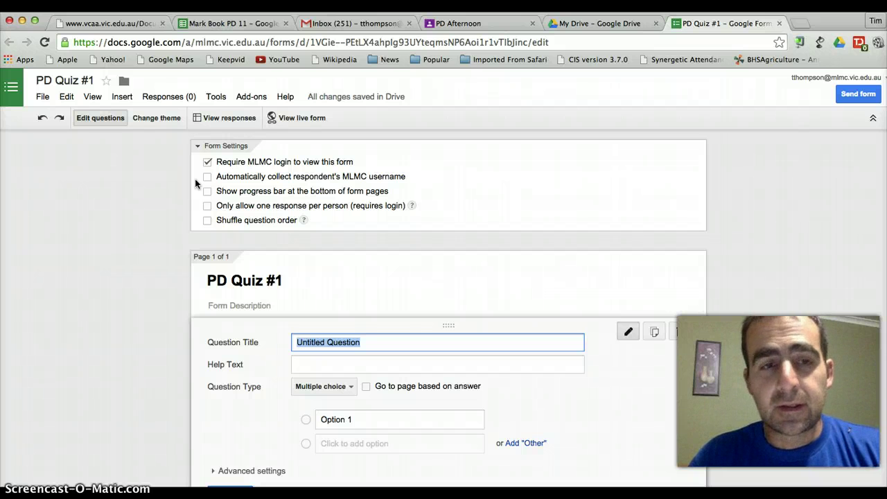
click(207, 177)
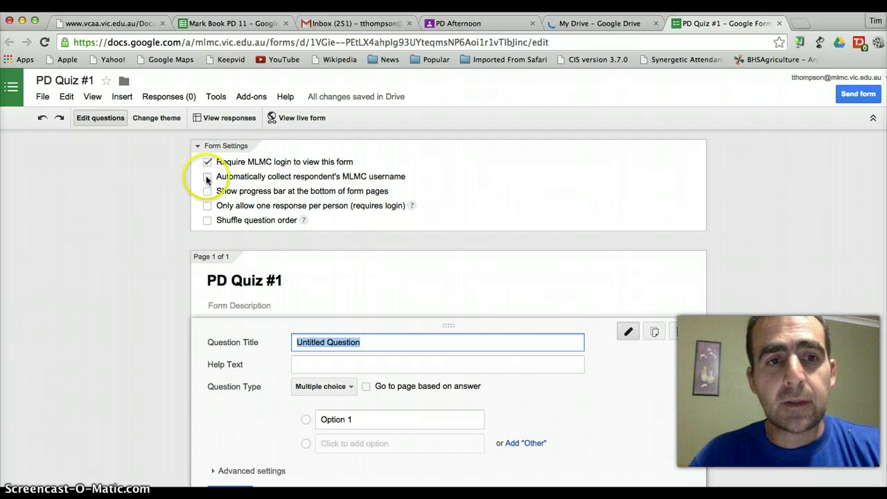
click(207, 178)
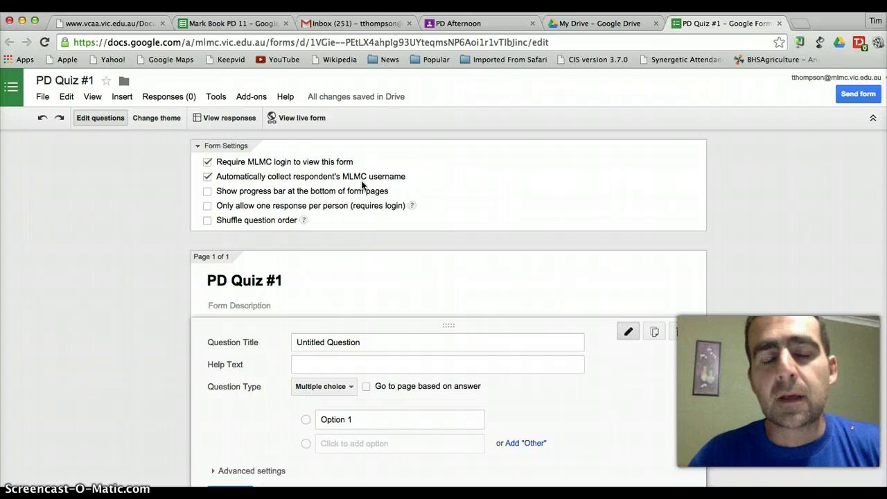
Title the first question "First" and give it the help text "Please enter your First Name"
scroll(389, 271, down, 2)
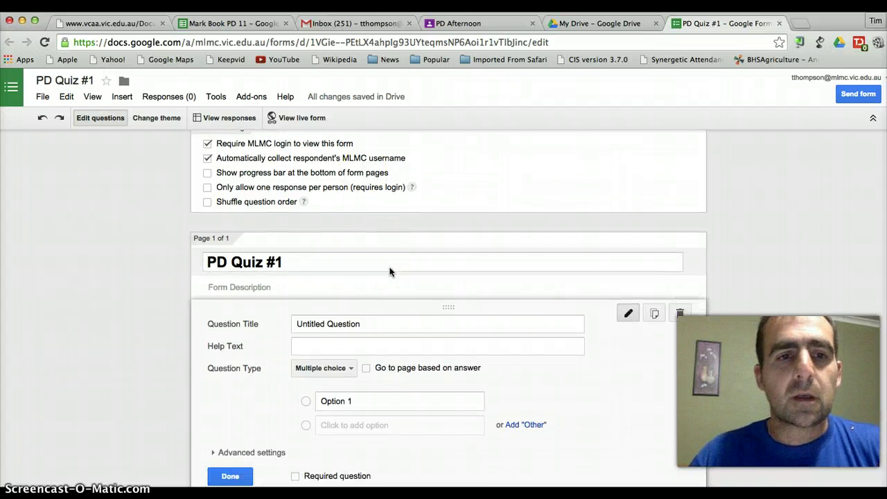
scroll(390, 271, down, 1)
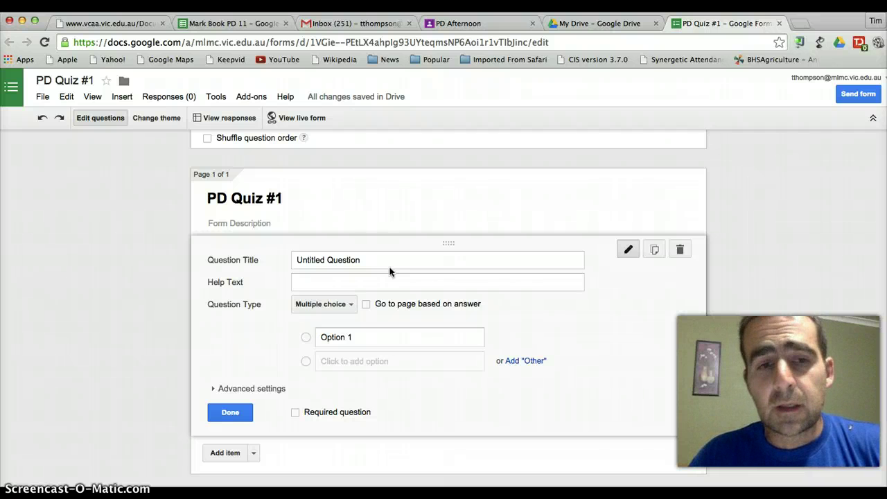
click(390, 262)
click(390, 261)
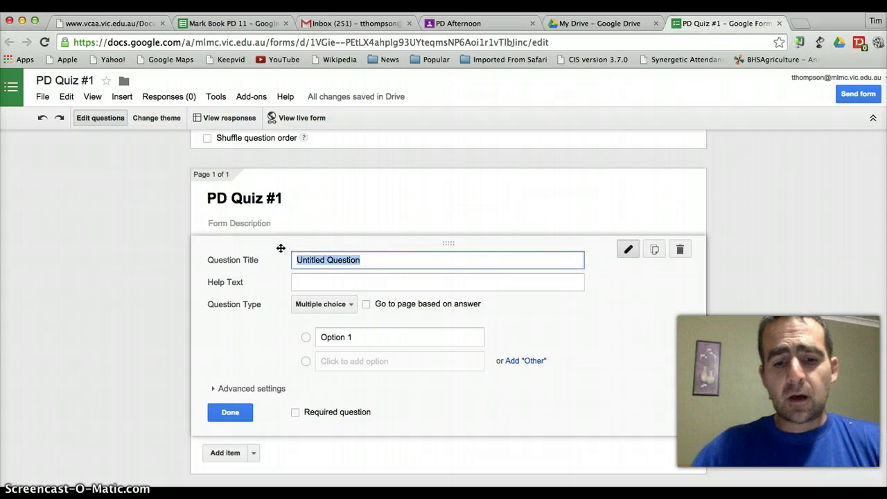
text(First)
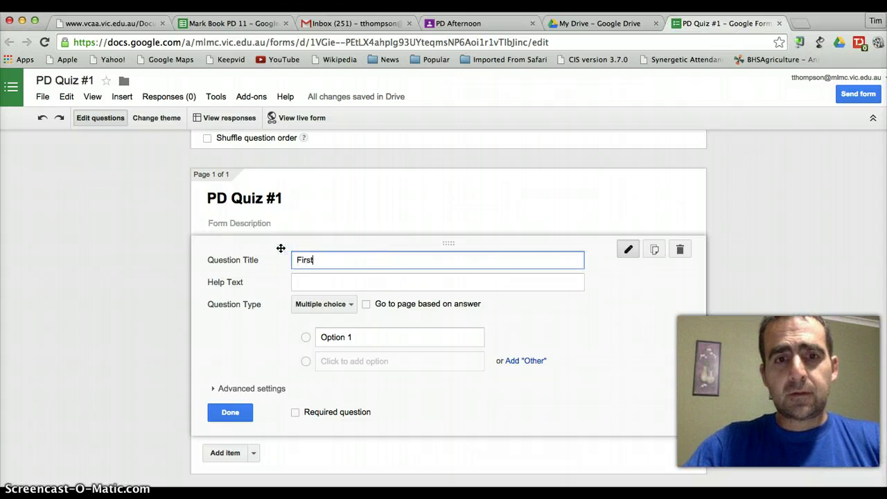
click(321, 285)
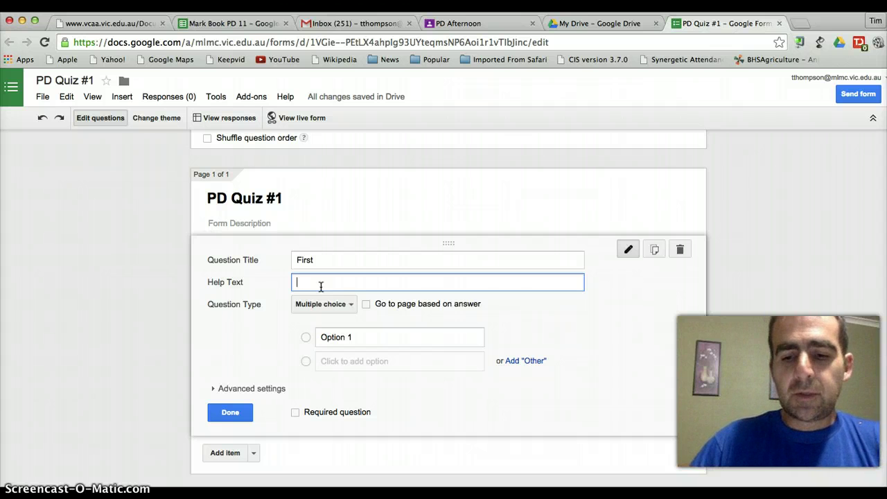
text(Please)
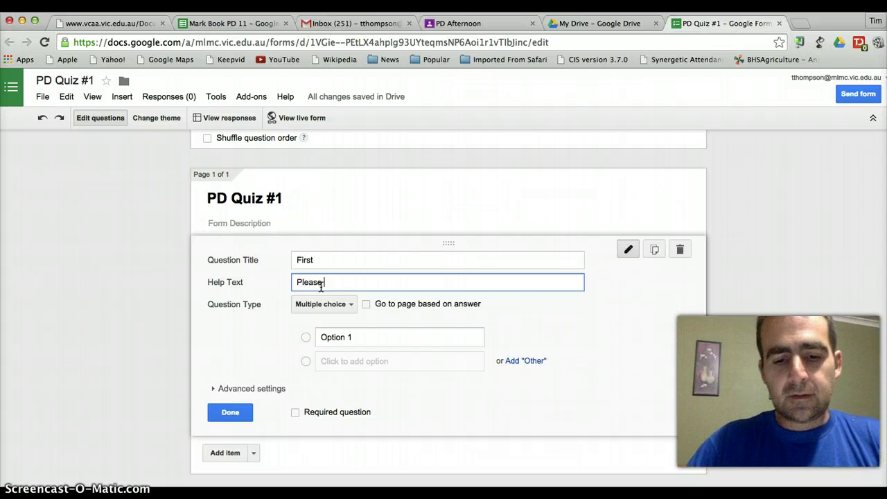
text( enter you)
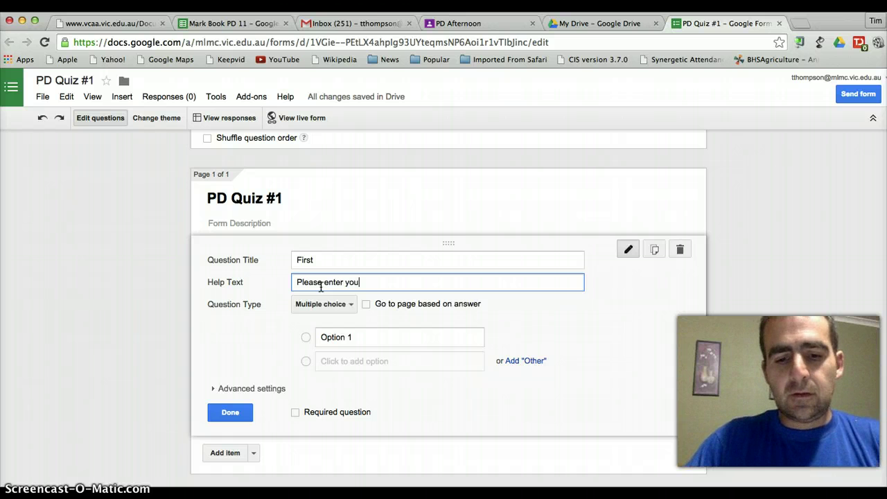
text(r )
text(Fir)
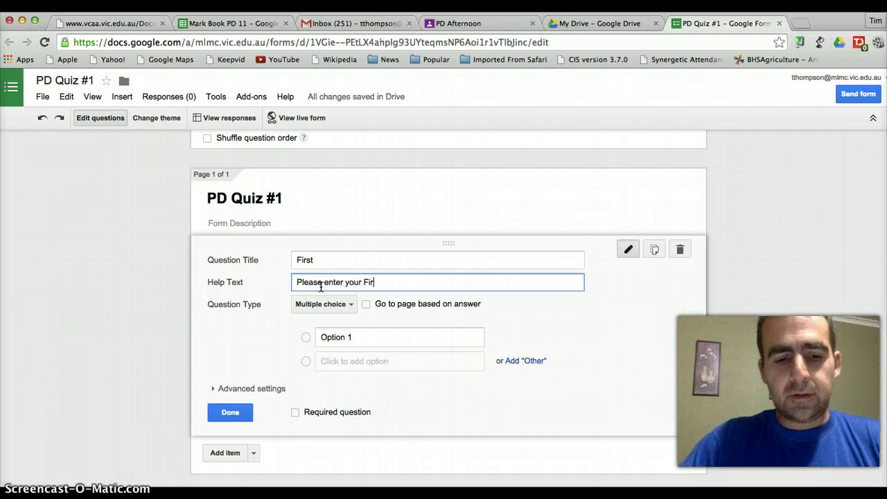
text(st Name)
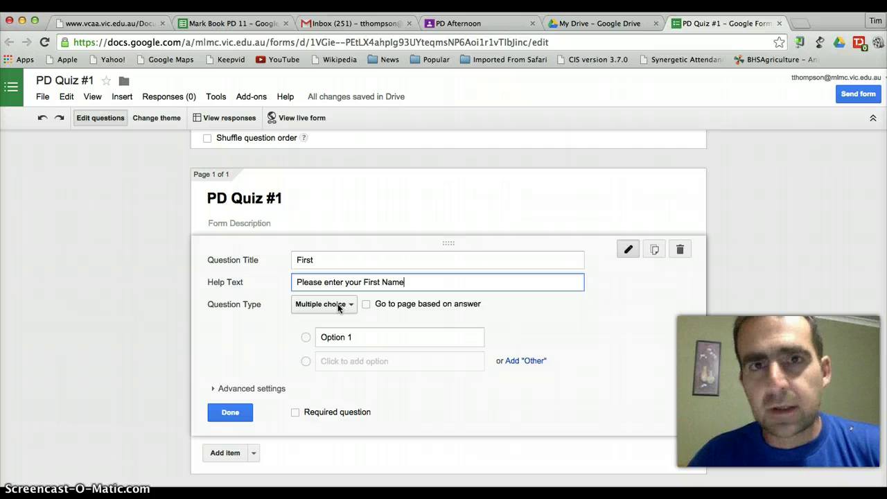
Set the First question's type to Text and make it a required question
click(340, 308)
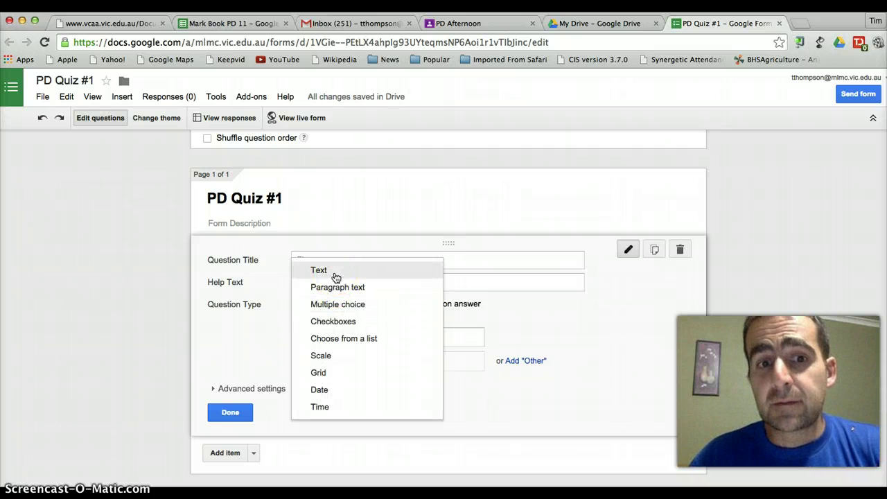
click(335, 277)
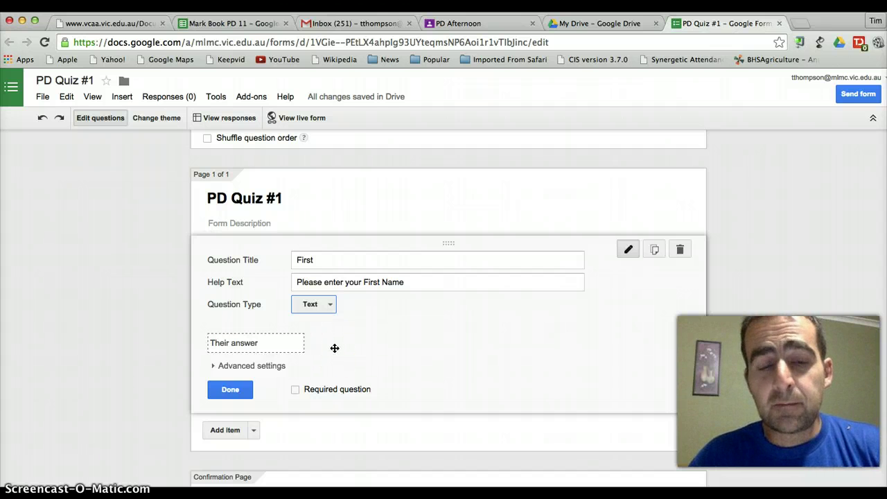
click(300, 390)
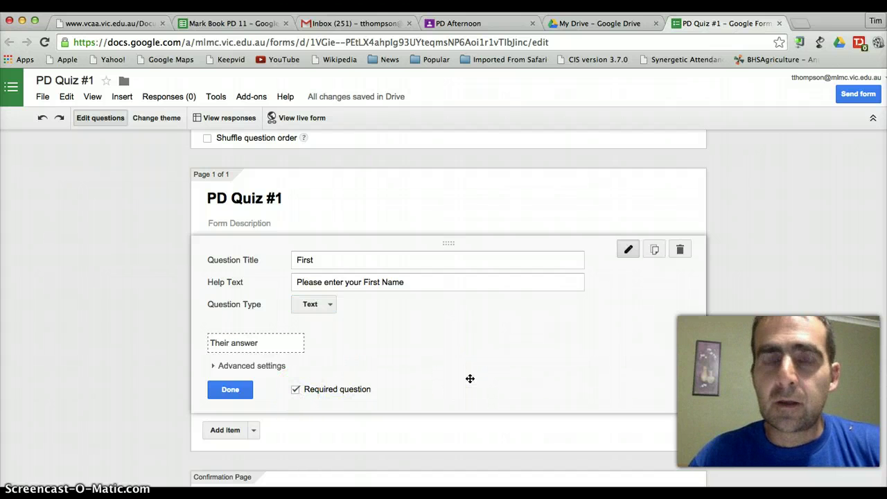
Duplicate the First question, retitle the copy "Last" and change its help text to "Please enter your Last Name"
click(654, 251)
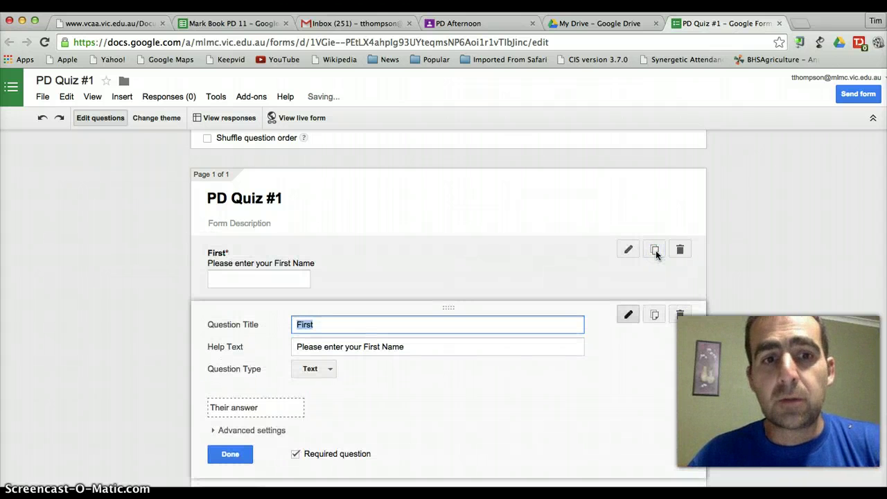
click(393, 275)
scroll(392, 275, down, 2)
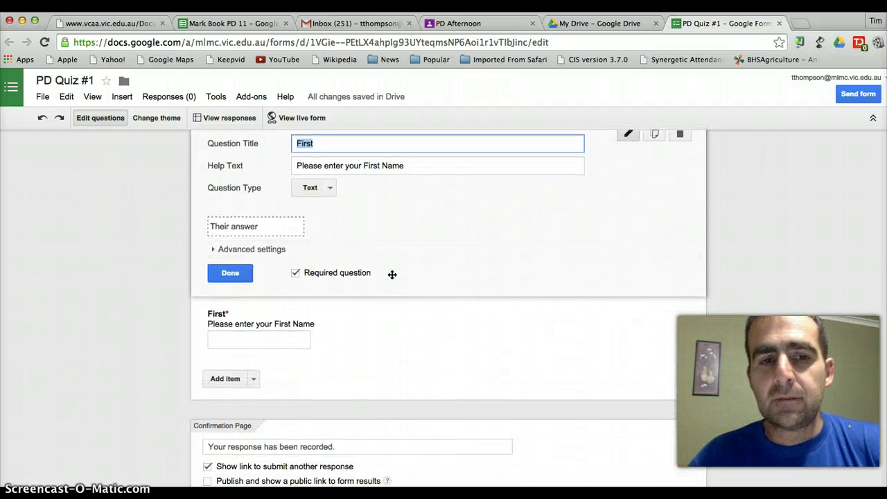
click(393, 275)
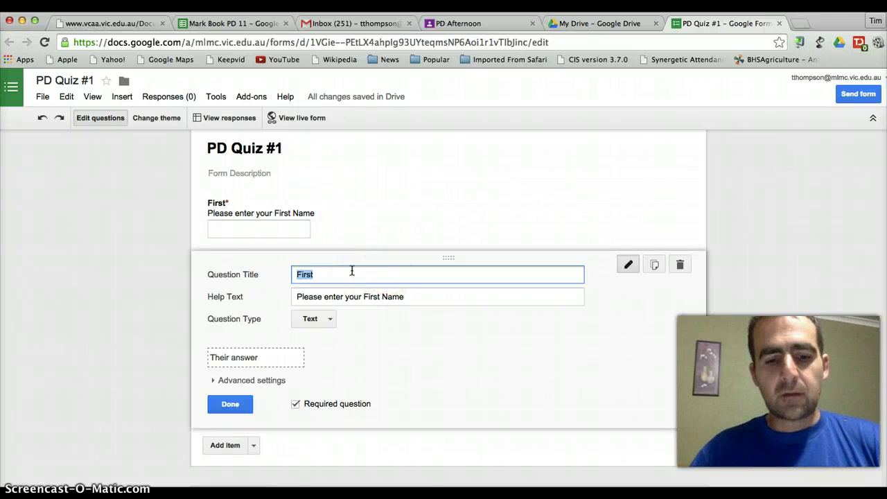
text(Last)
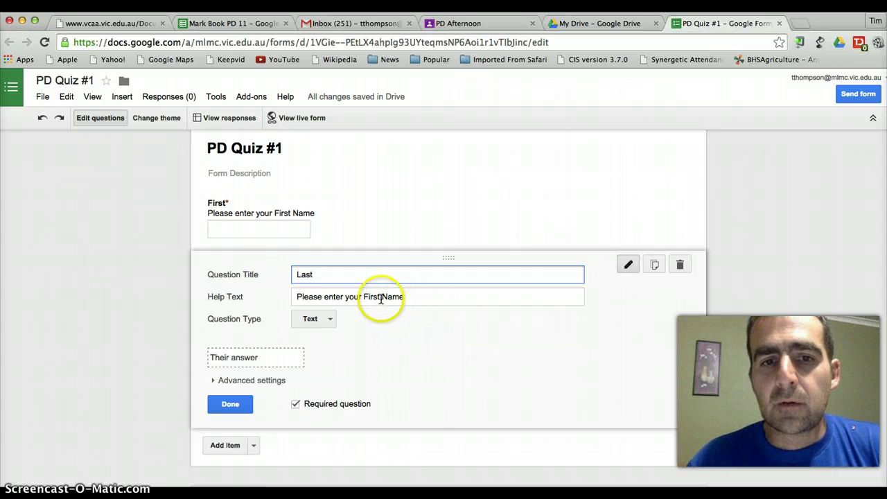
drag(381, 298, 364, 296)
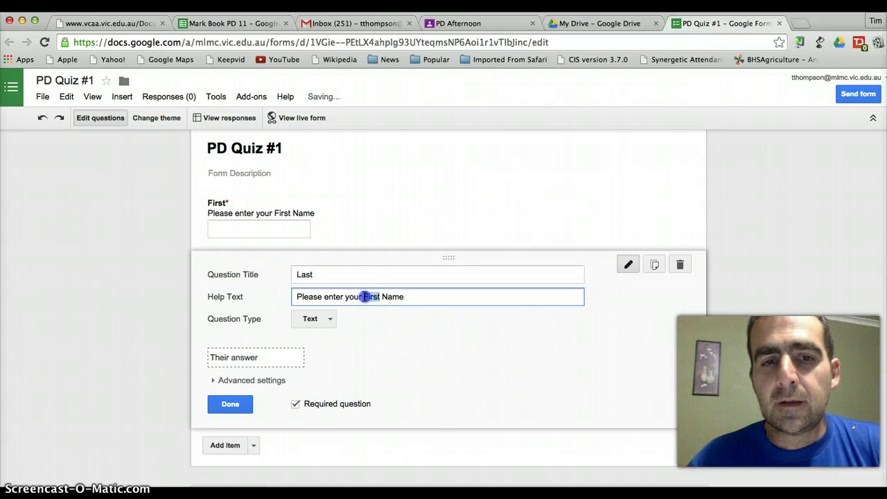
text(Last)
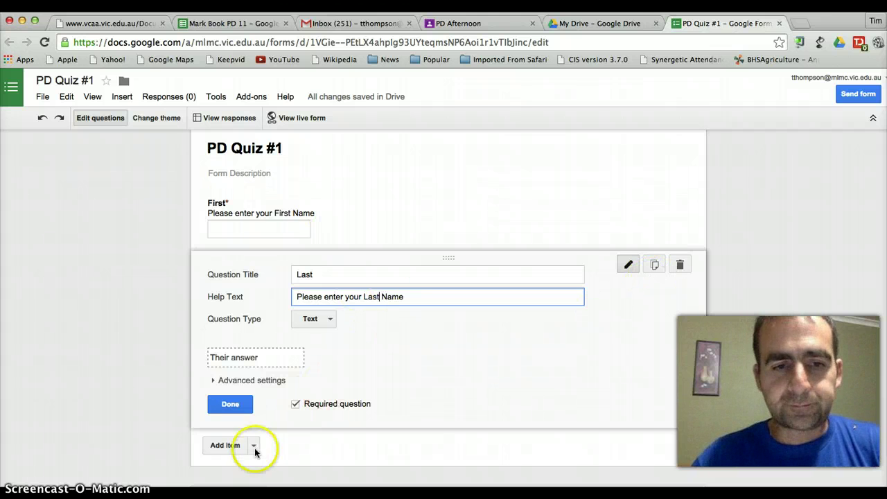
Add a new question below the Last question and title it "#1"
scroll(302, 468, down, 1)
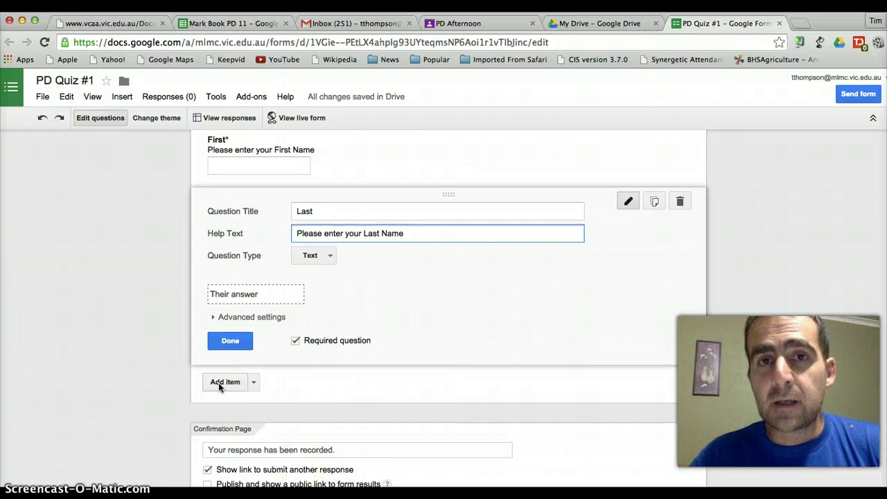
click(218, 382)
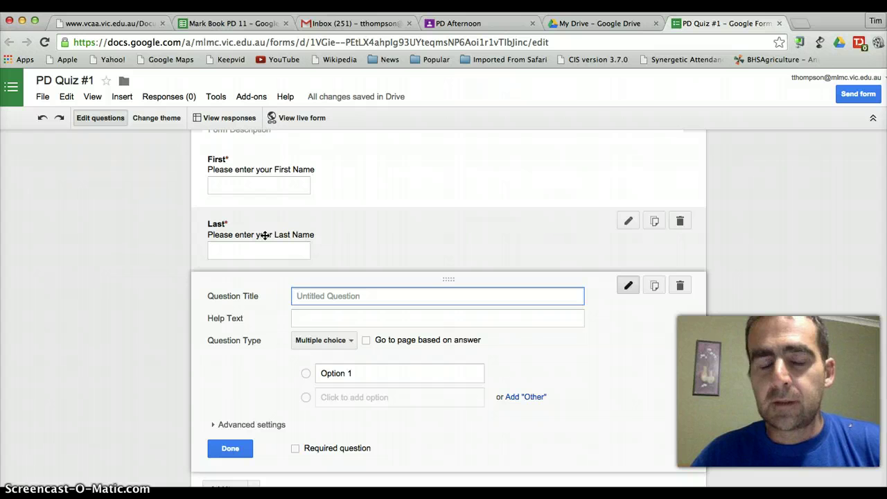
click(317, 289)
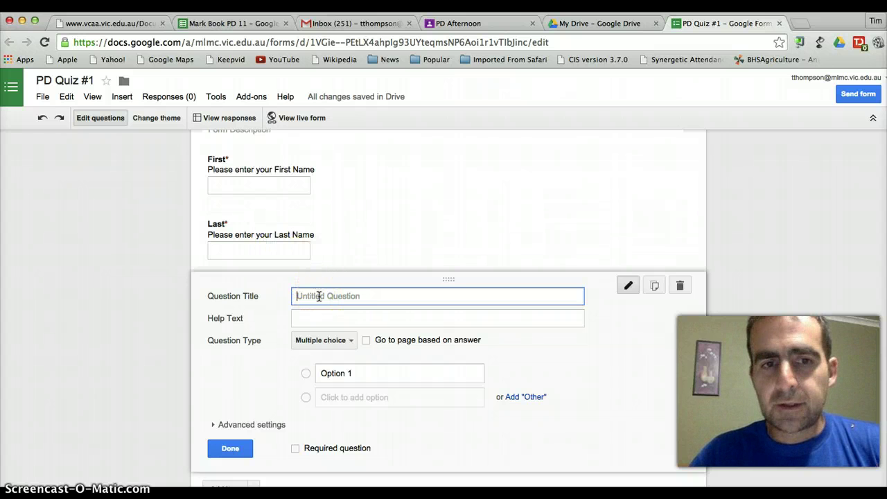
text(#1)
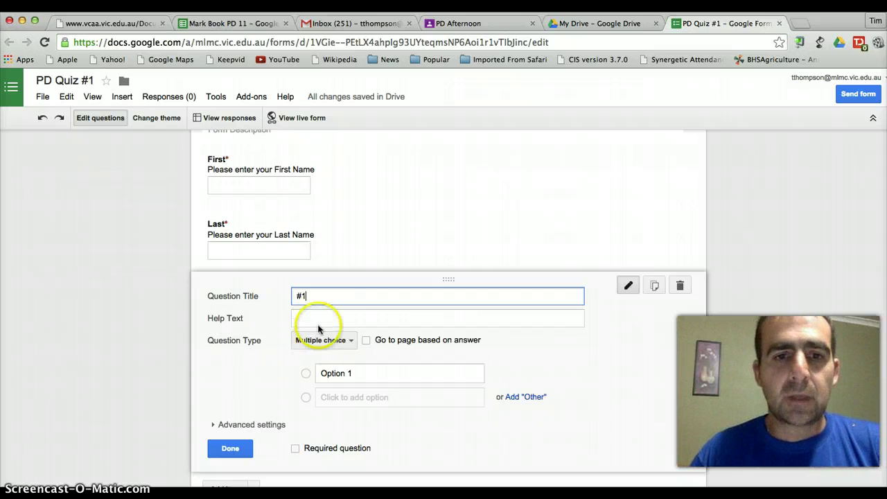
Give question #1 the help text "When creating a new Form, it is important to check the box that says"
click(318, 318)
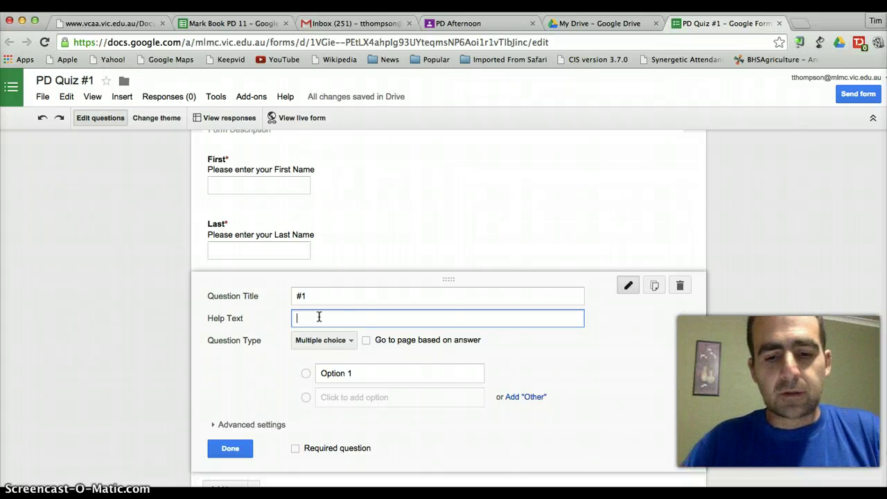
text(When)
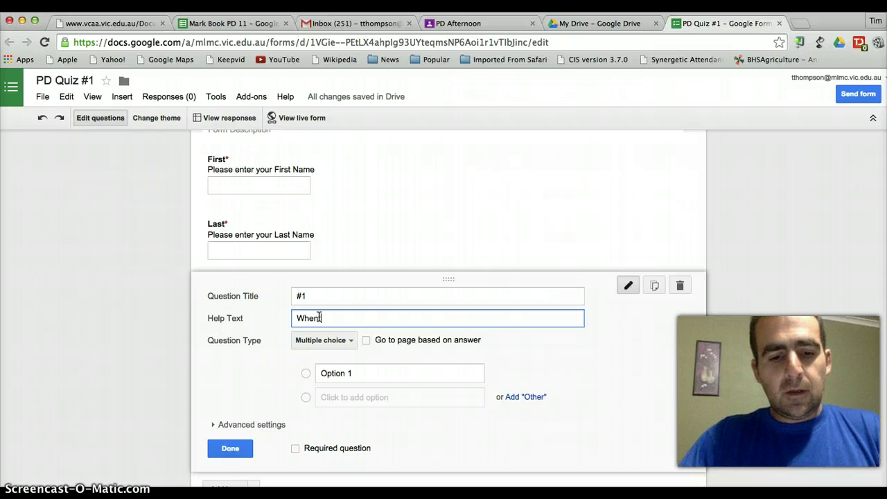
text( creating a)
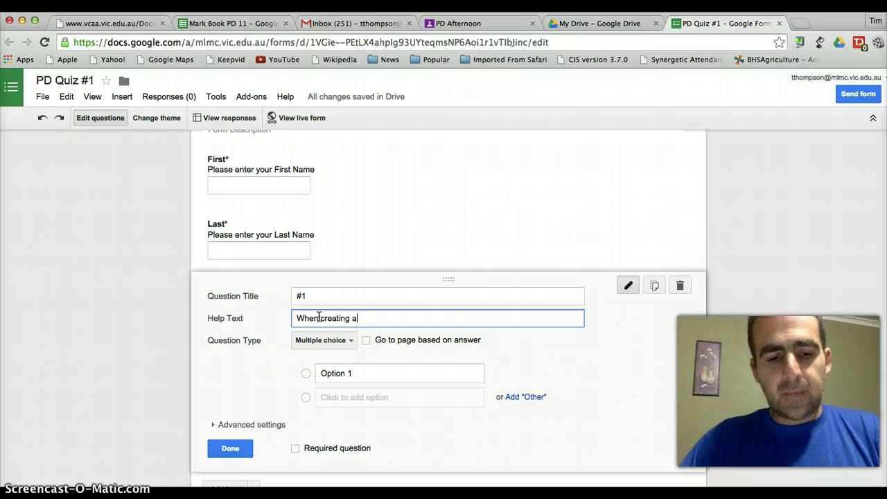
text( new F)
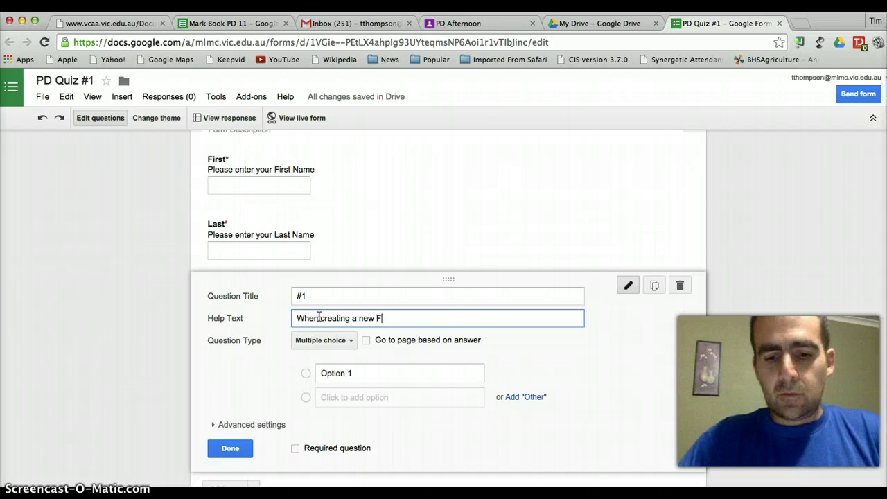
text(orm, it )
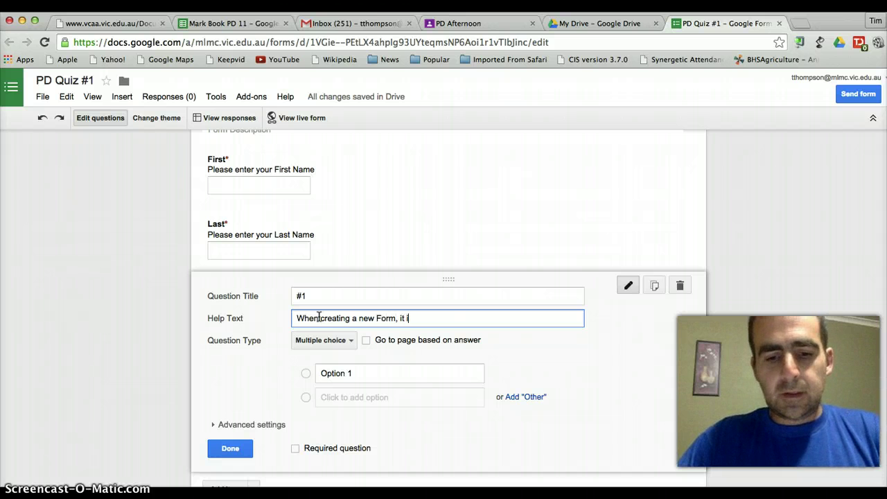
text(is impo)
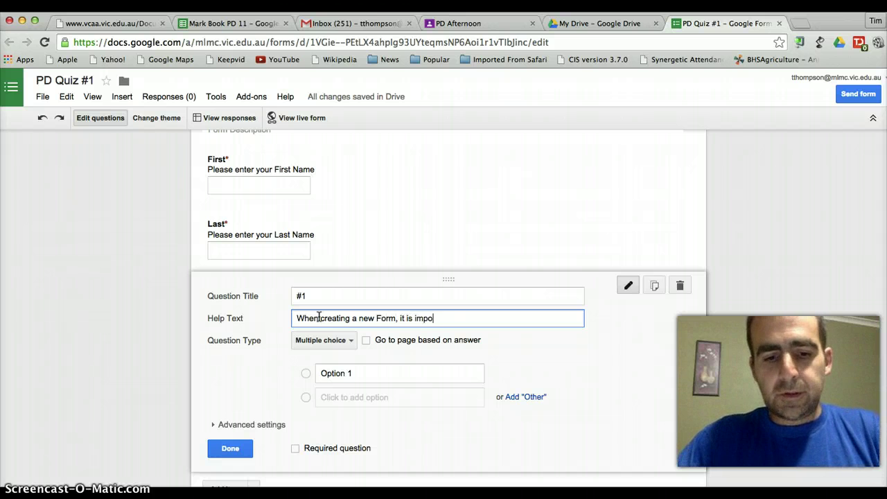
text(rtant )
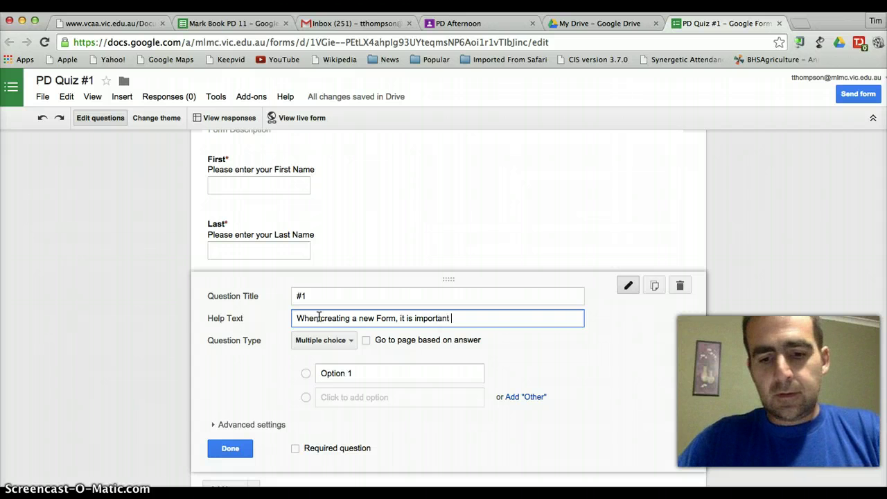
text(to chec)
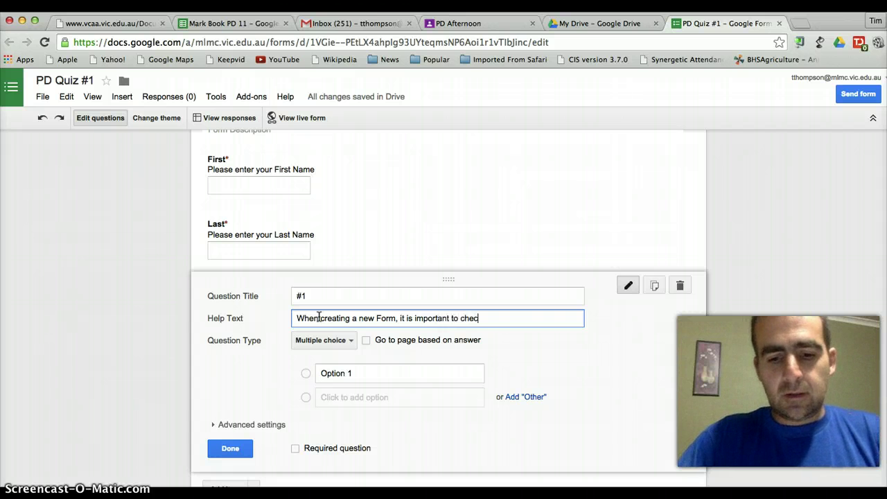
text(k the bo)
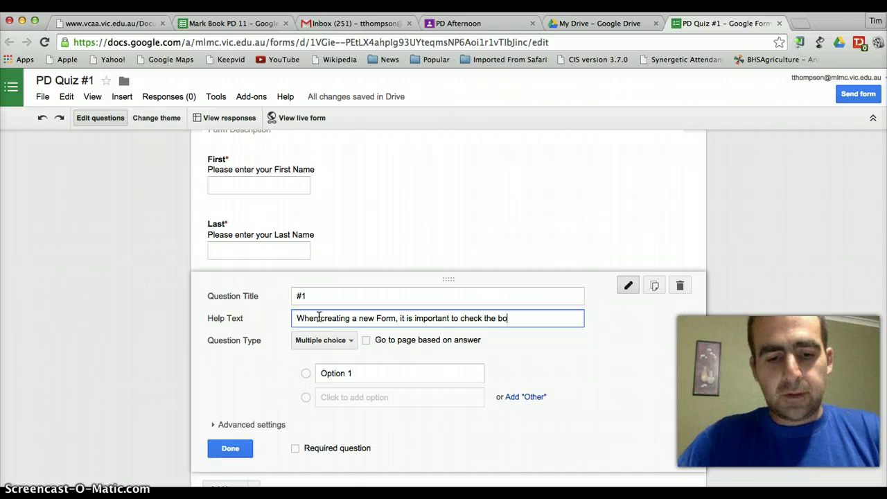
text(x that says)
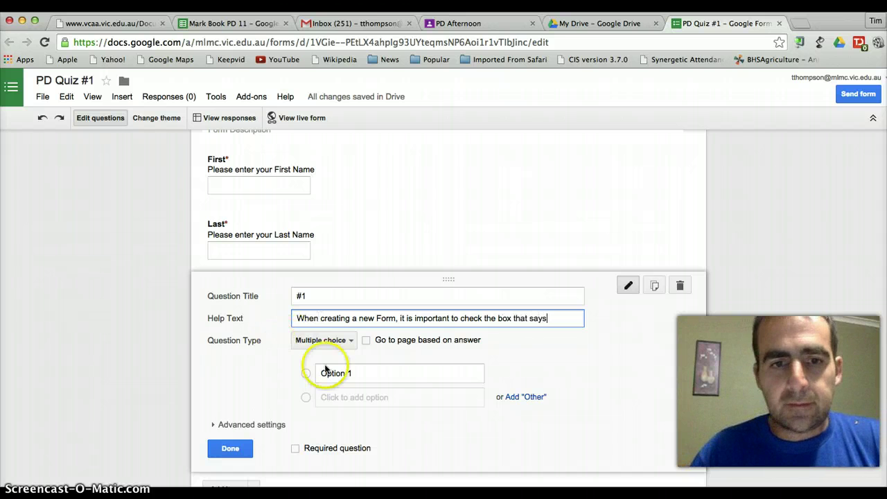
Enter "Please donate" and "Automatically collect username" as the first two multiple-choice options of question #1
click(374, 375)
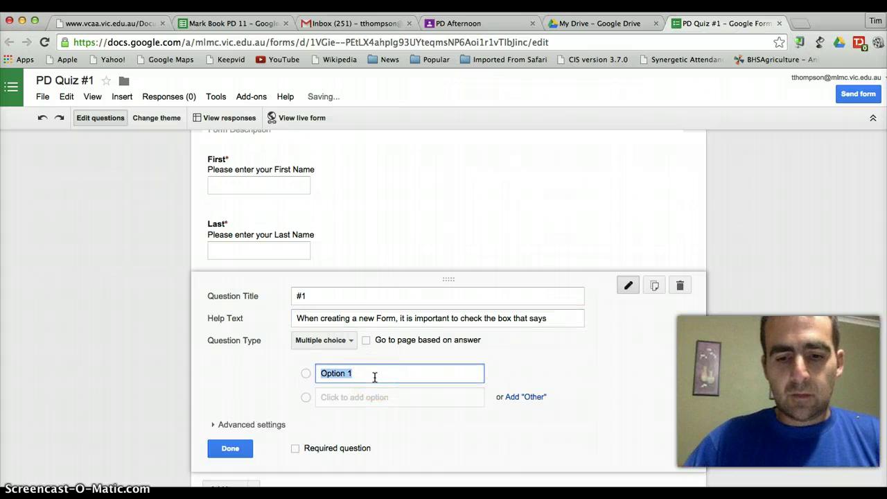
text(Please )
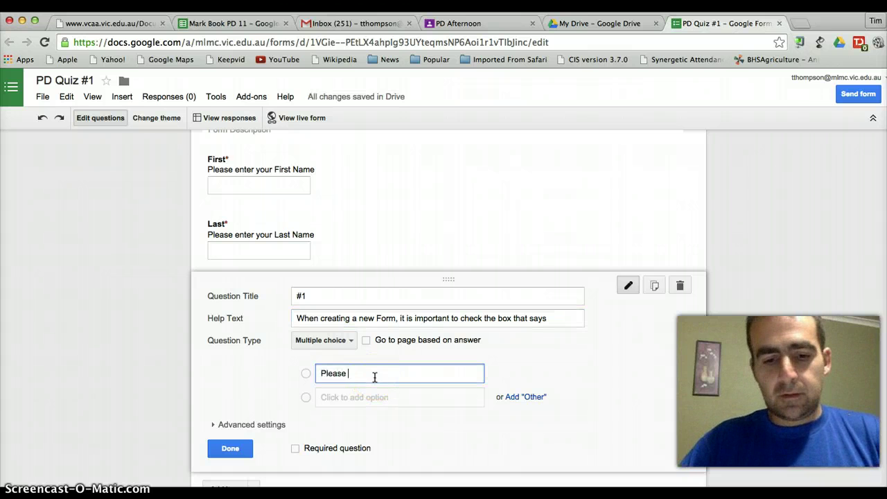
text(donate)
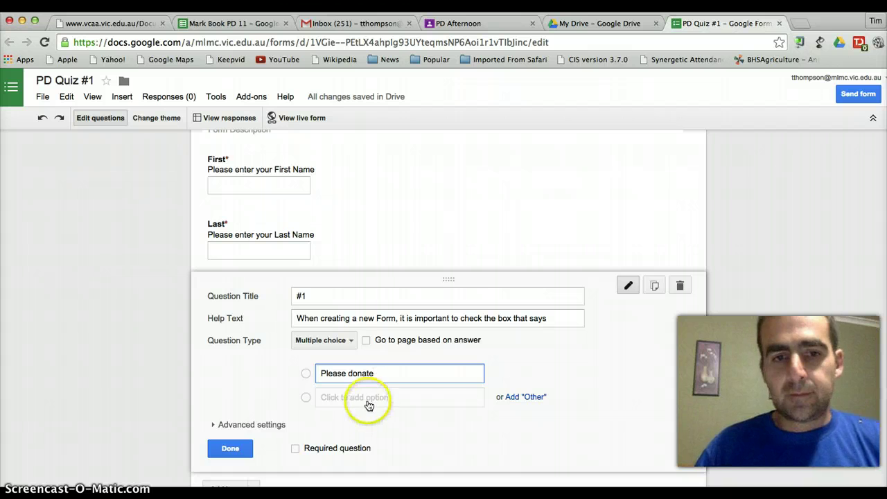
click(367, 400)
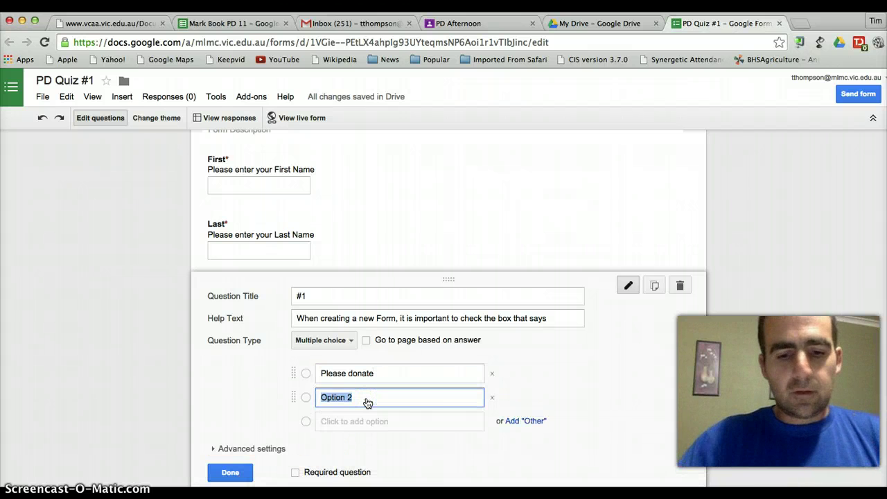
text(Automa)
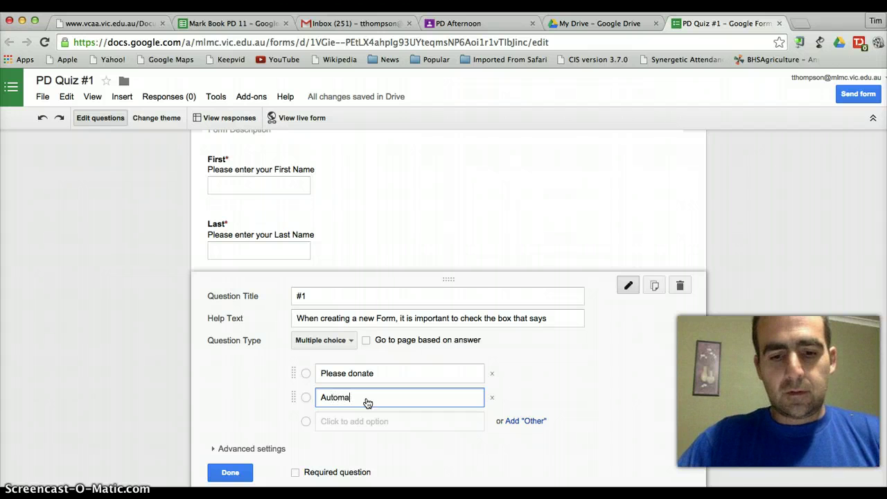
text(tically )
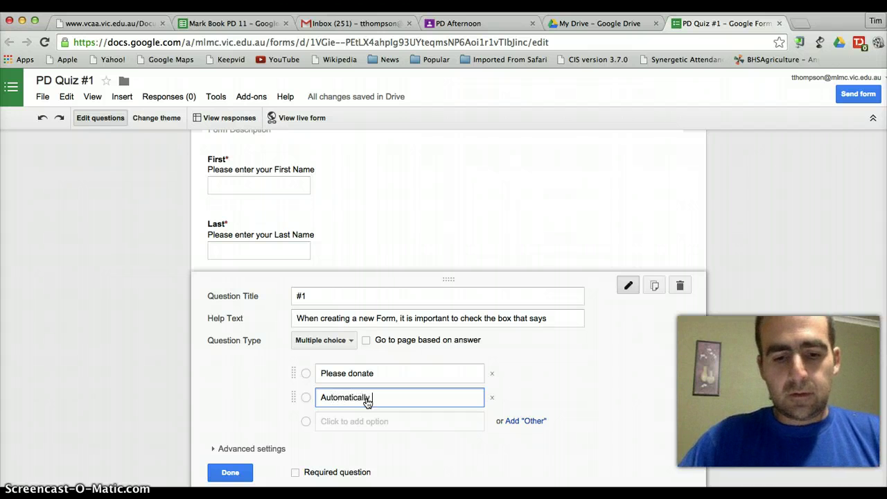
text(collect u)
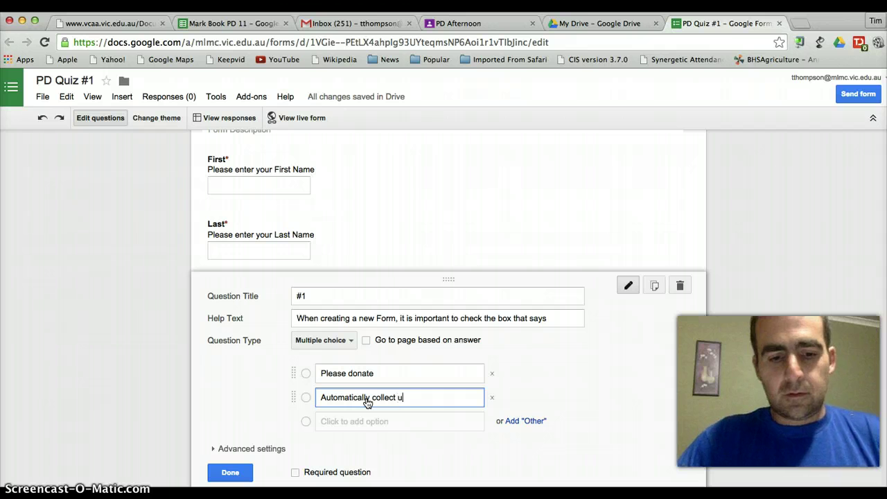
text(sername)
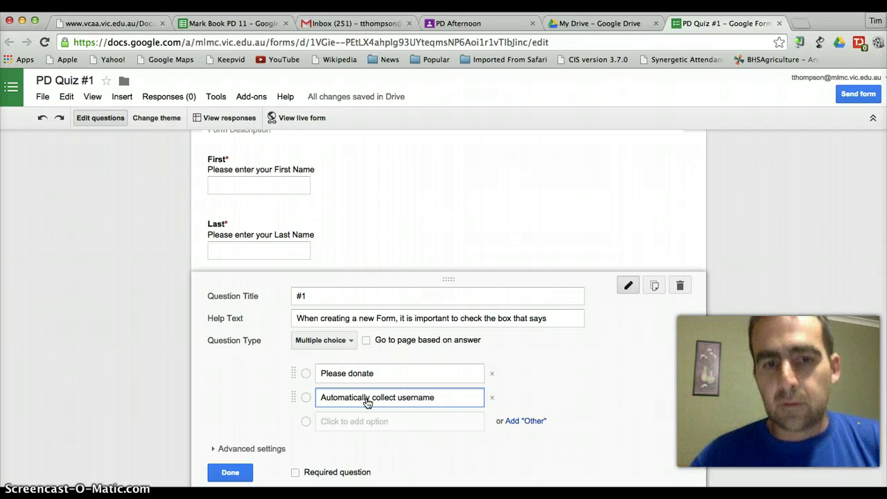
Add "Close window" and "Four" as the third and fourth options of question #1
click(372, 421)
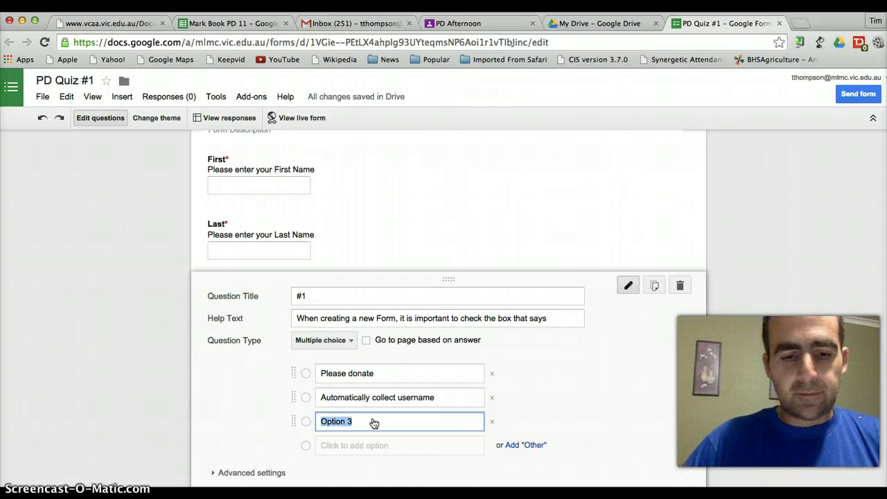
text(C)
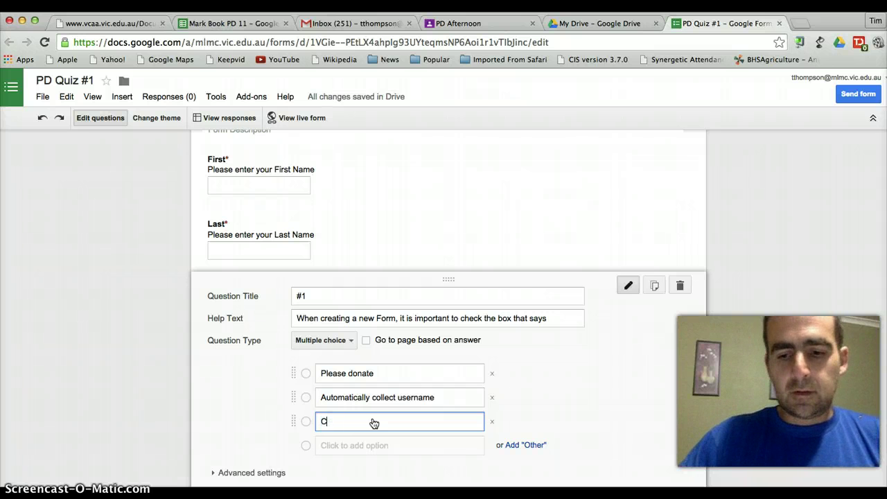
text(lose )
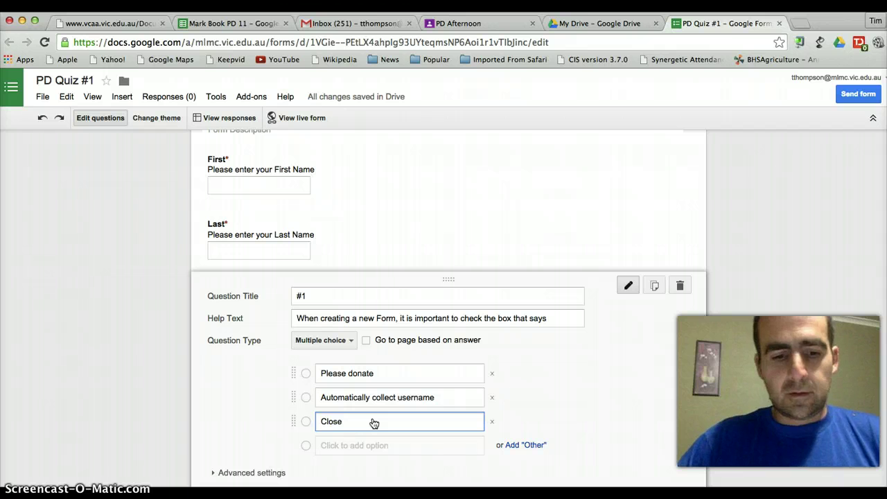
text(window)
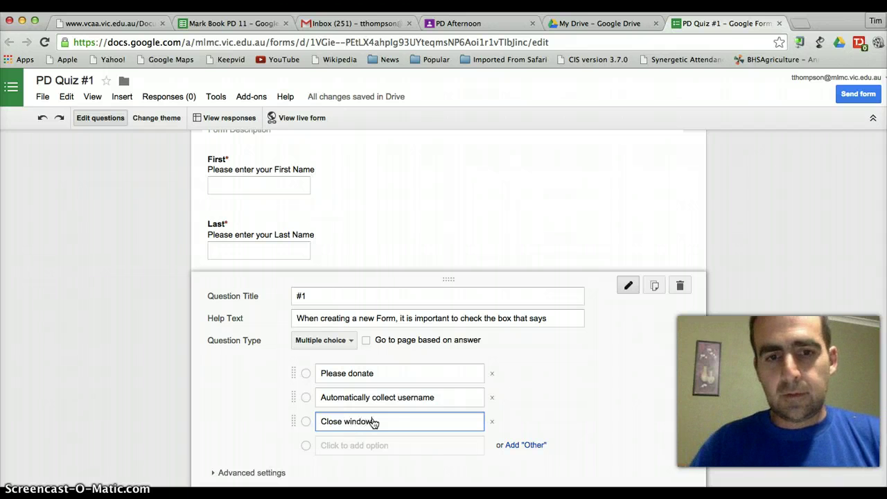
click(358, 447)
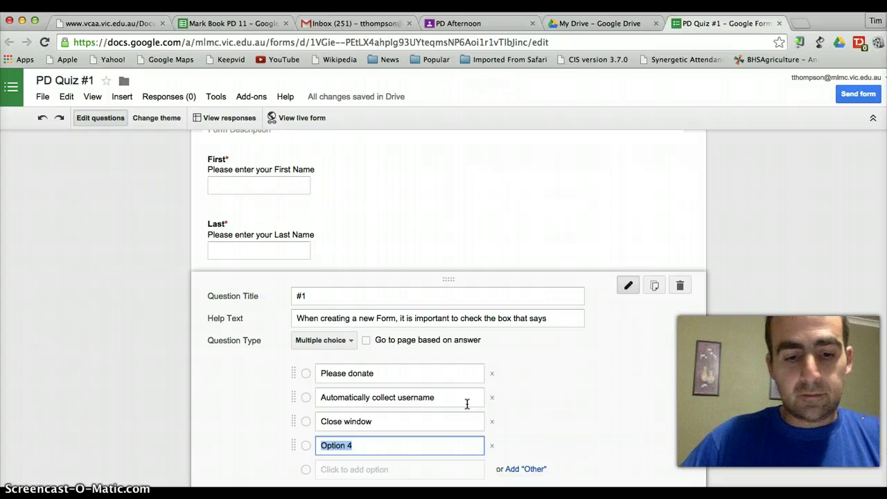
text(F)
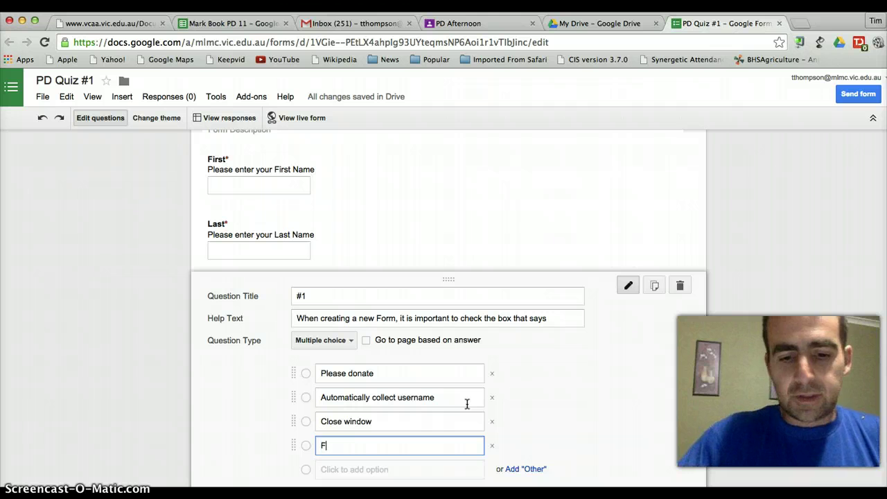
text(our)
click(564, 381)
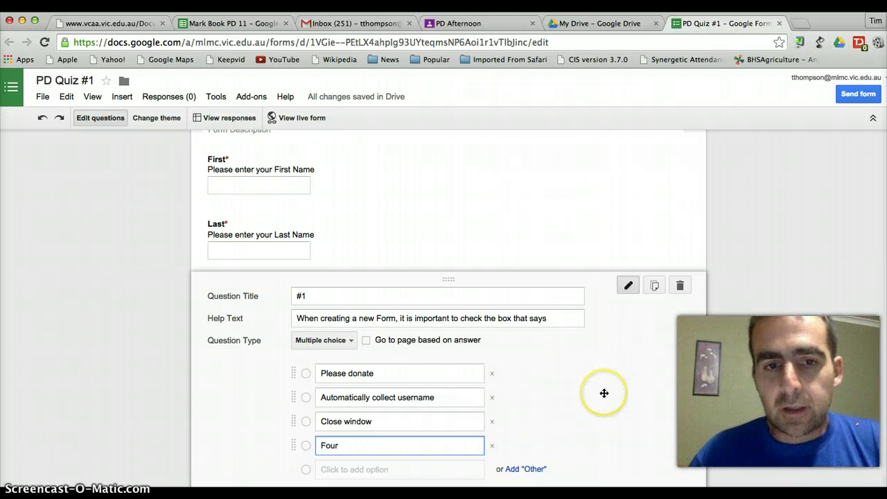
Add a new question below question #1 and title it "#2"
scroll(604, 392, down, 3)
scroll(491, 424, down, 1)
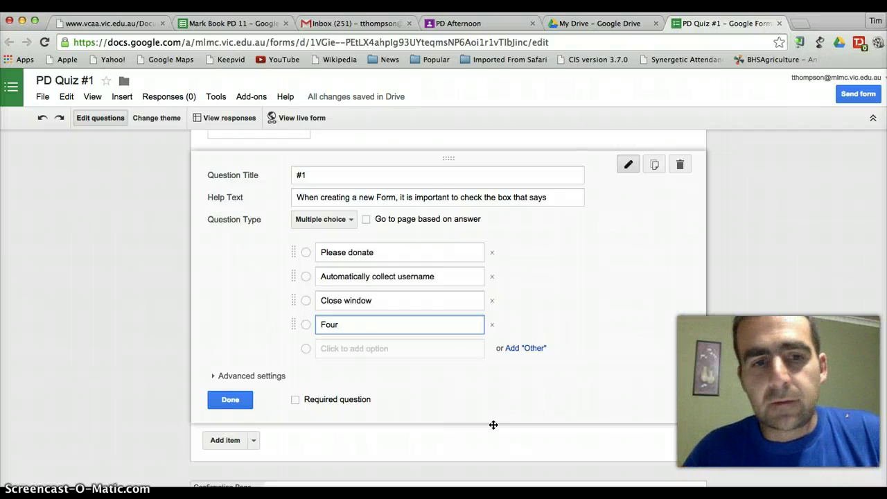
click(231, 440)
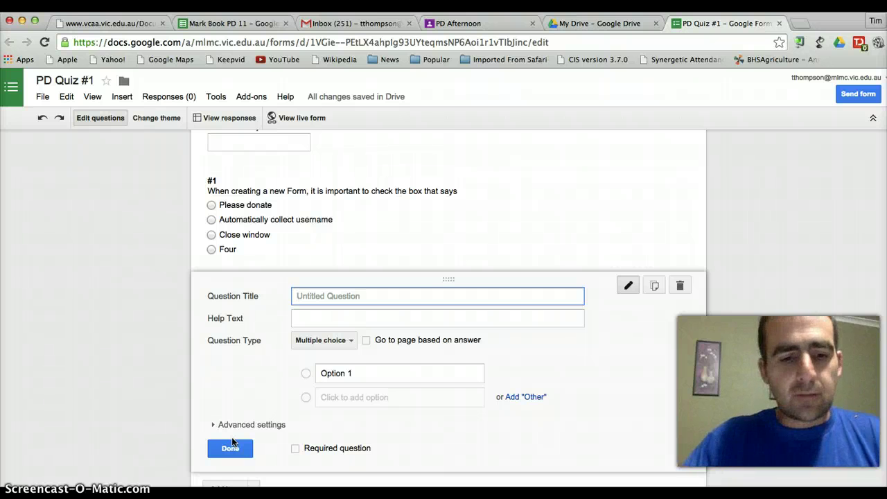
text(#2)
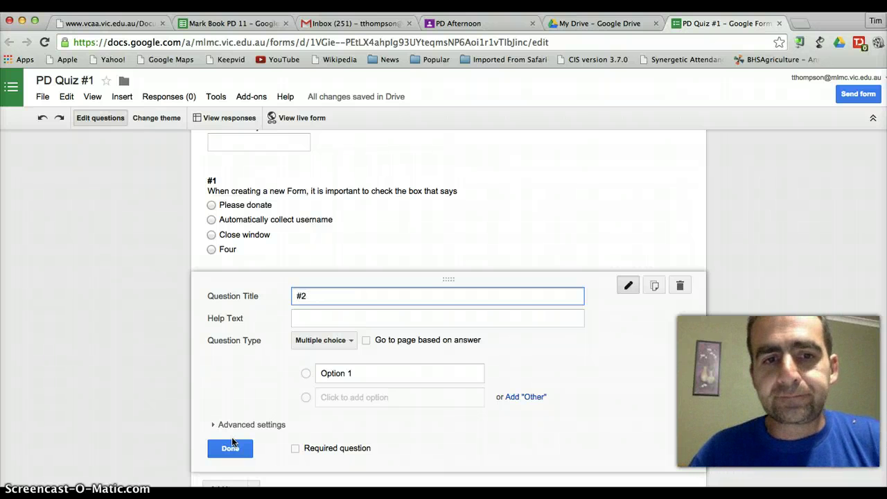
Give question #2 the help text "It is important to name the Quiz because"
click(350, 320)
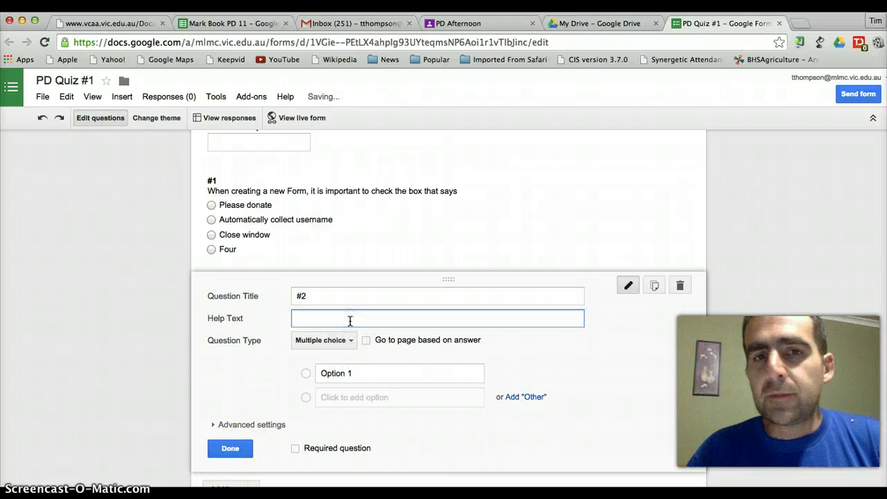
scroll(350, 320, up, 5)
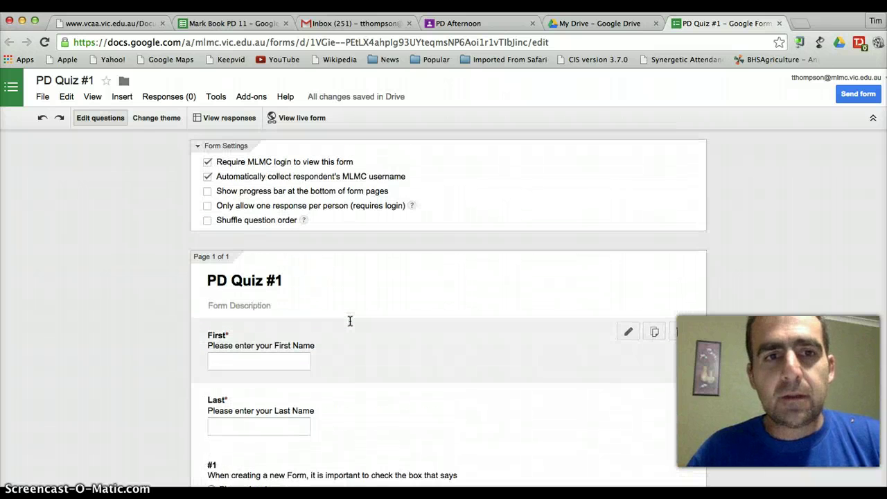
scroll(350, 320, down, 5)
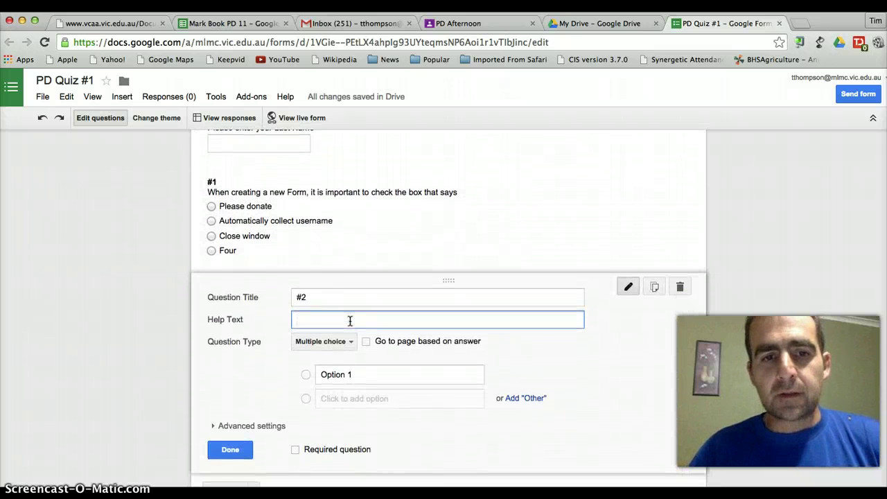
text(It is )
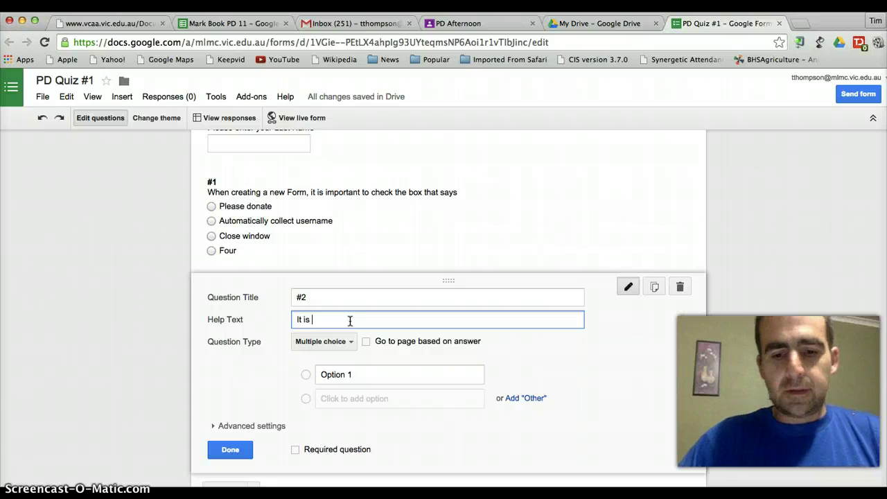
text(important)
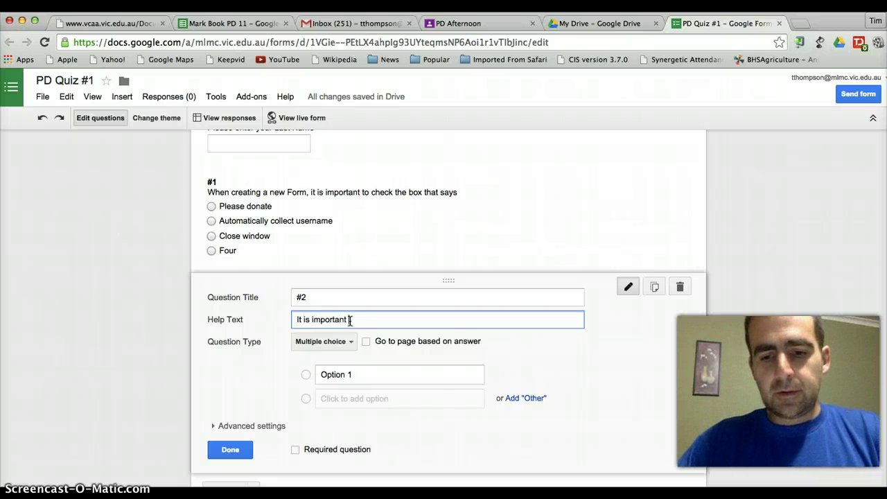
text( to name )
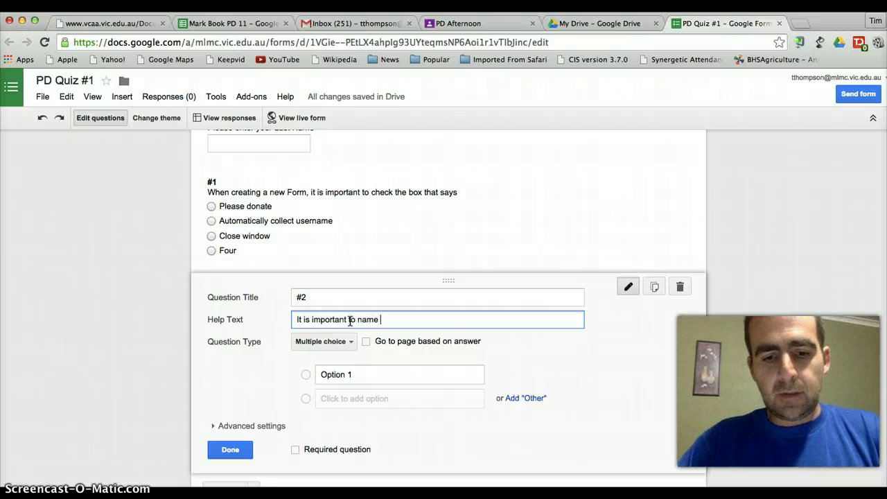
text(the Qui)
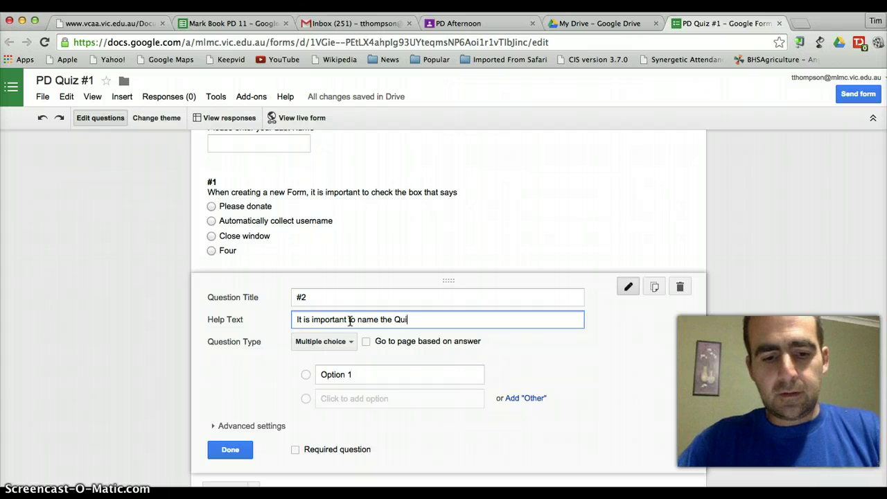
text(z be)
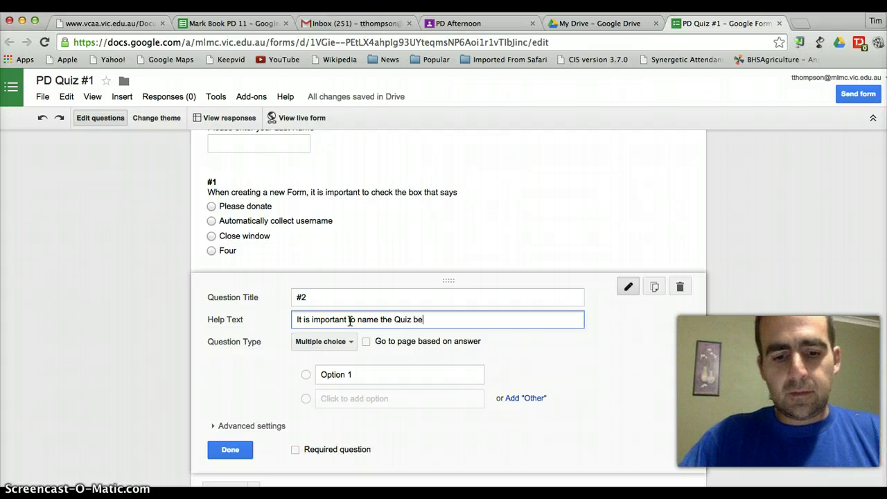
text(cause)
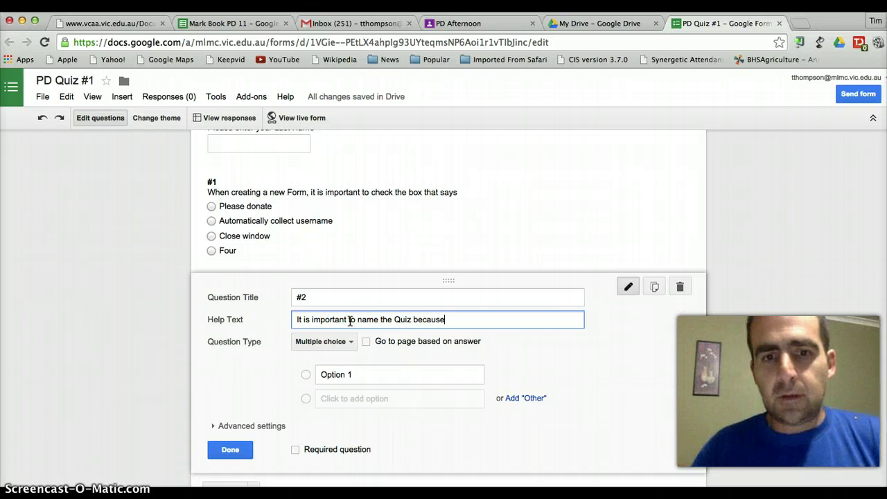
Enter "It helps you find it again" and "Users like names" as the first two multiple-choice options of question #2
click(371, 374)
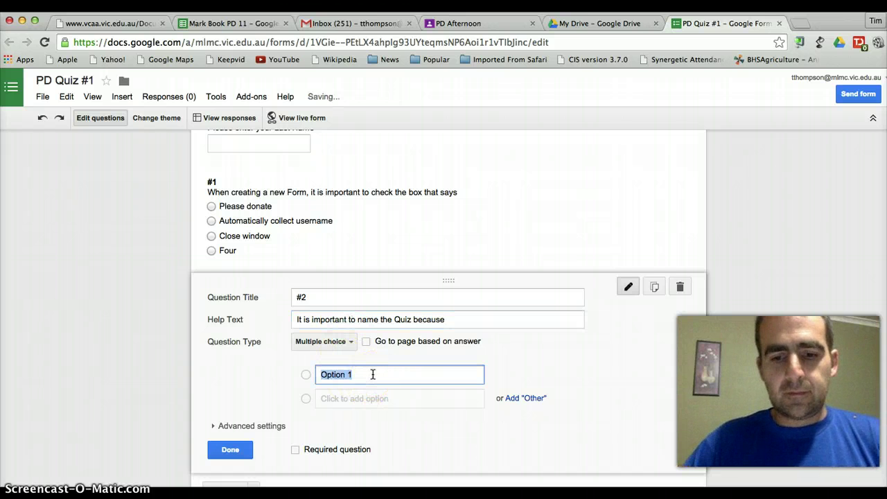
text(It helps)
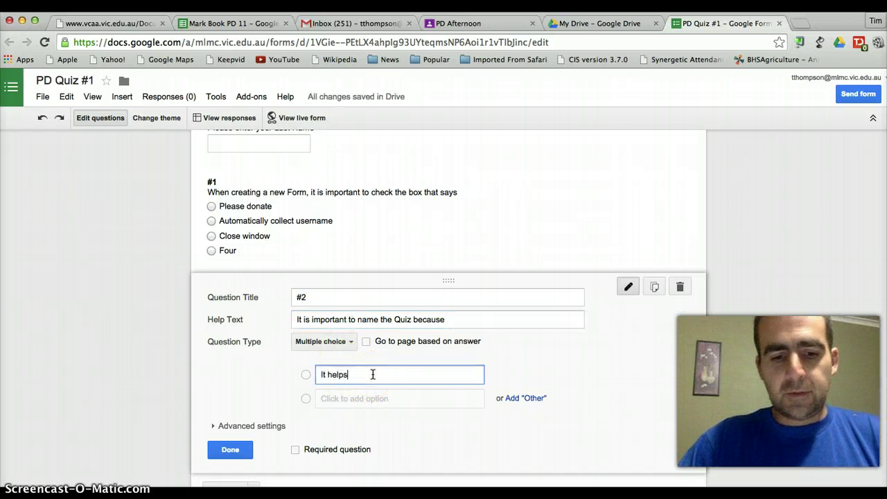
text( you fin)
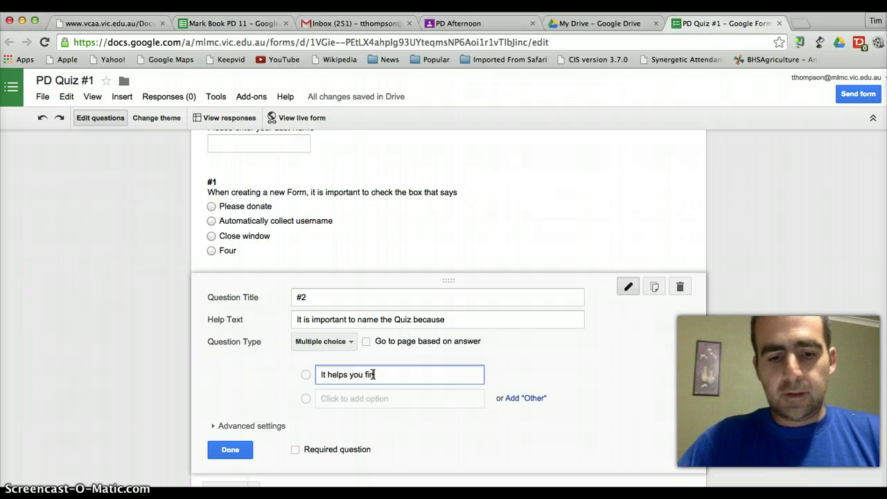
text(d it again)
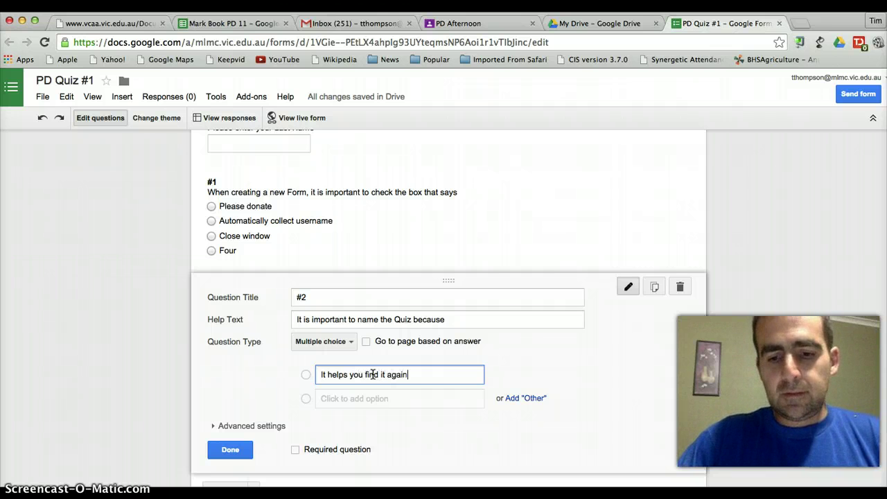
click(353, 399)
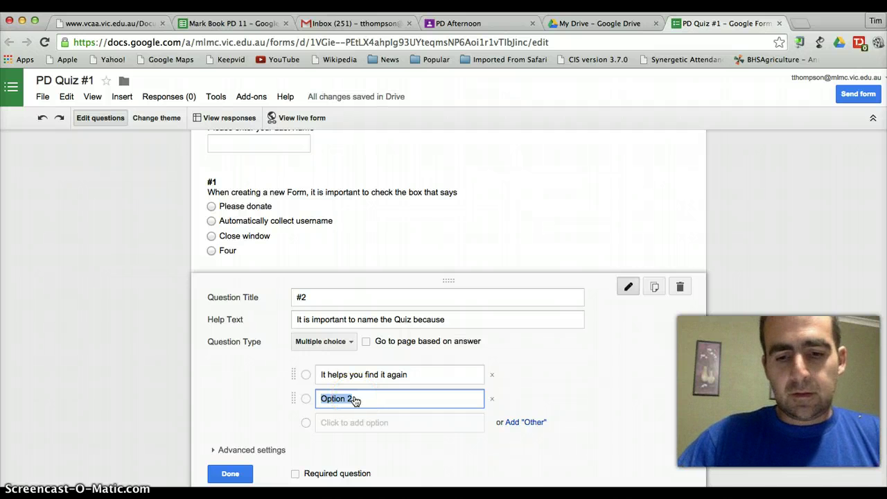
text(Users)
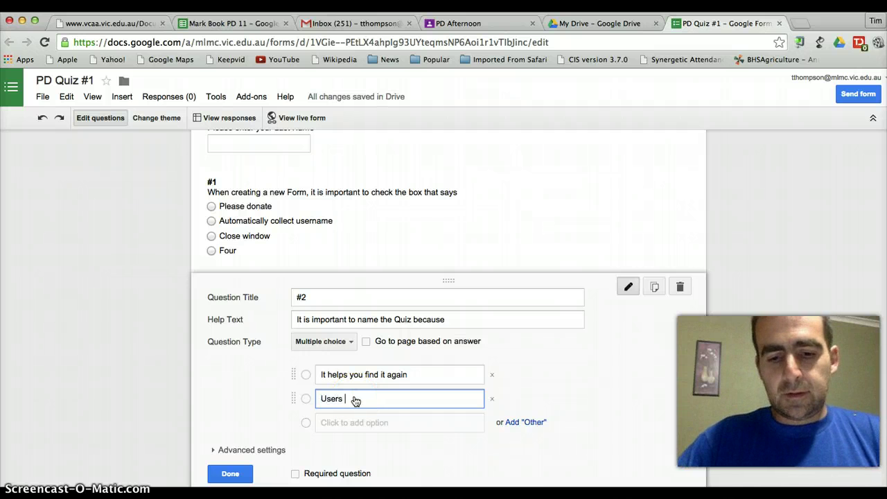
text( like names)
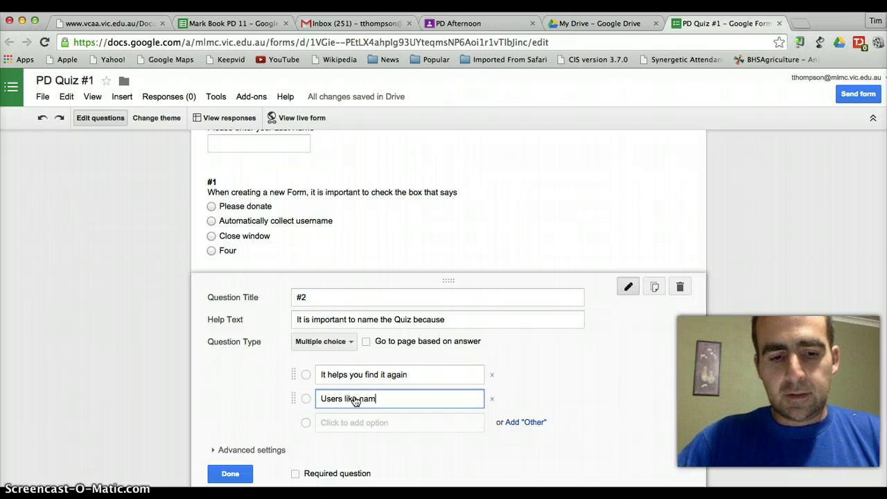
Add "Google requires it" as the third option of question #2 and a fourth option with the default text "Option 4"
click(363, 424)
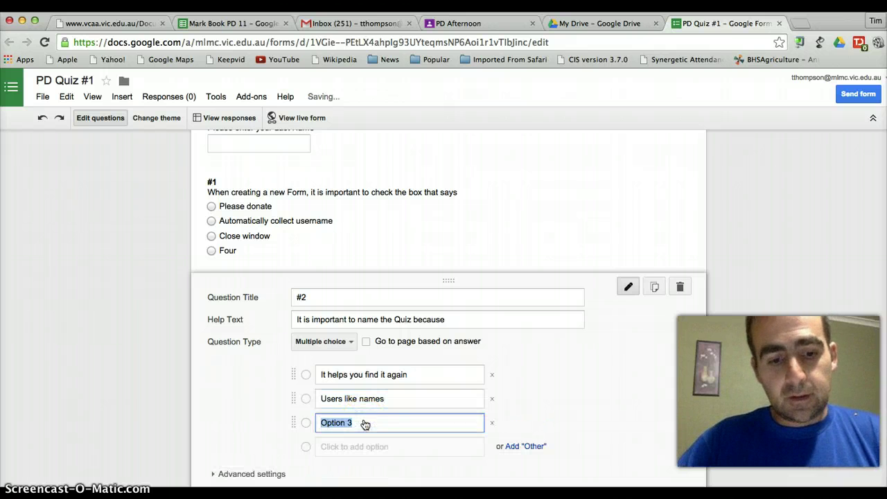
text(Google )
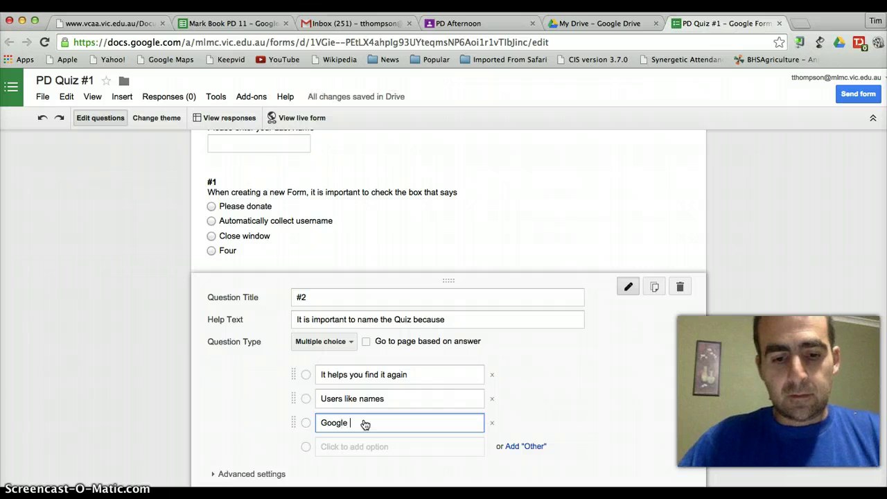
text(require)
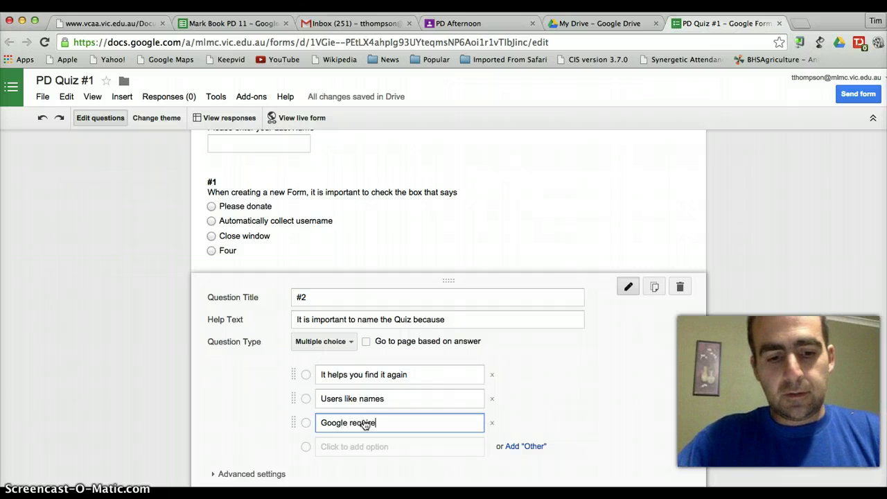
text(s it)
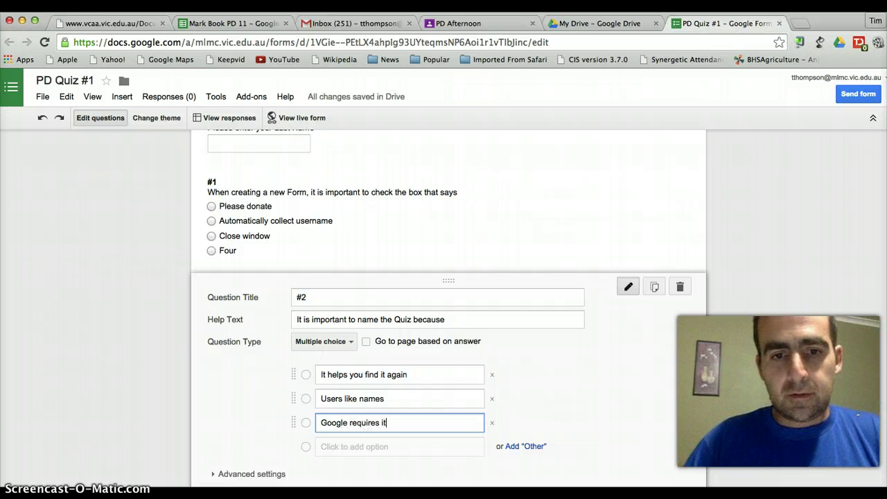
click(358, 446)
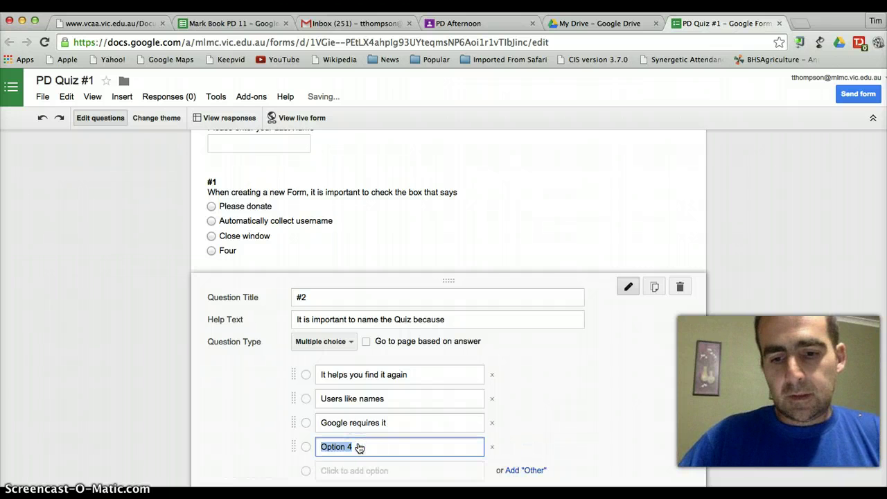
Add a new question below question #2 and title it "#3"
scroll(544, 396, down, 4)
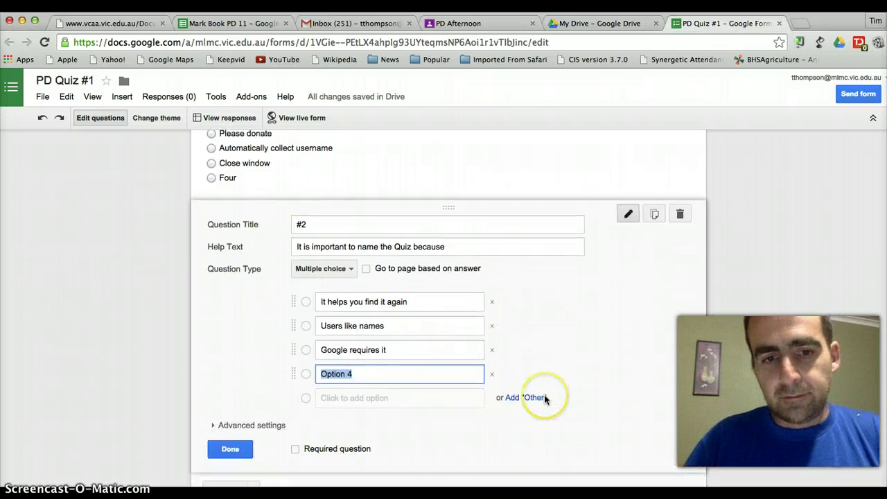
scroll(418, 349, up, 1)
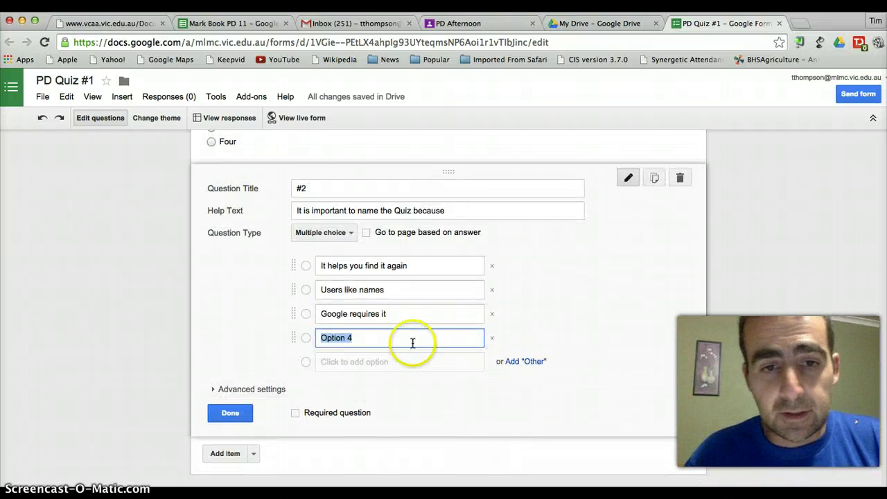
click(234, 461)
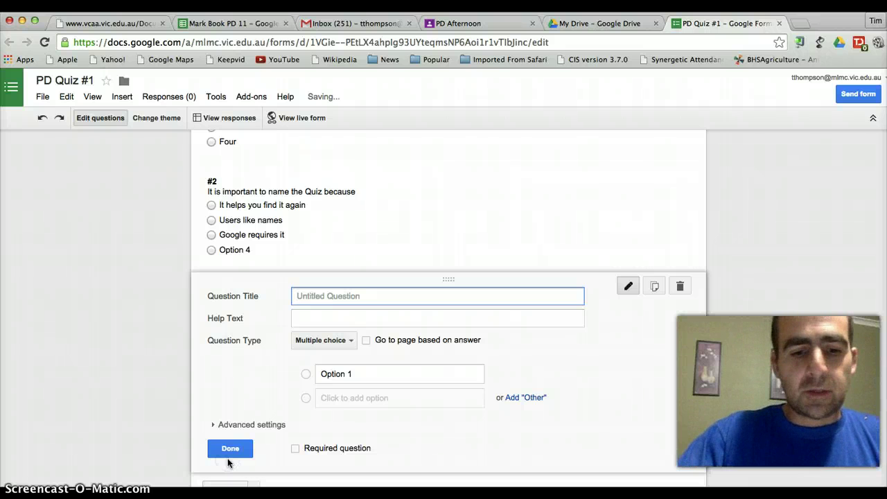
text(#3)
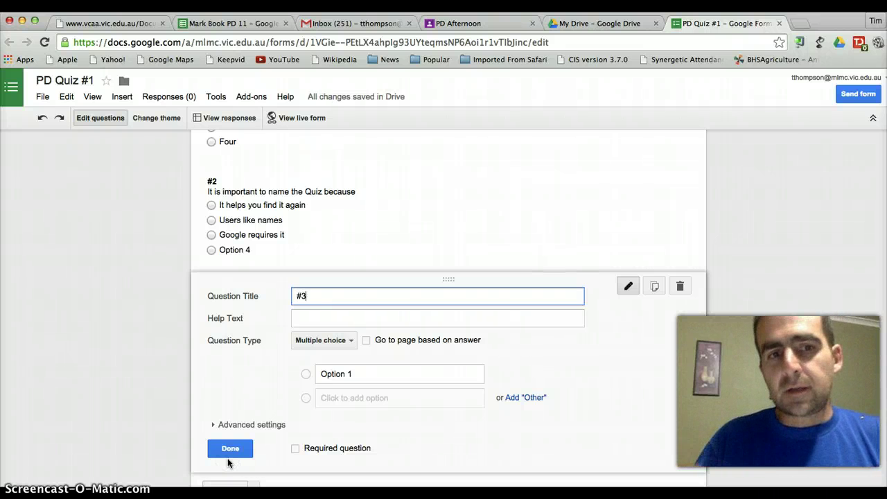
Open the form's sending options to get its share link
scroll(443, 453, down, 3)
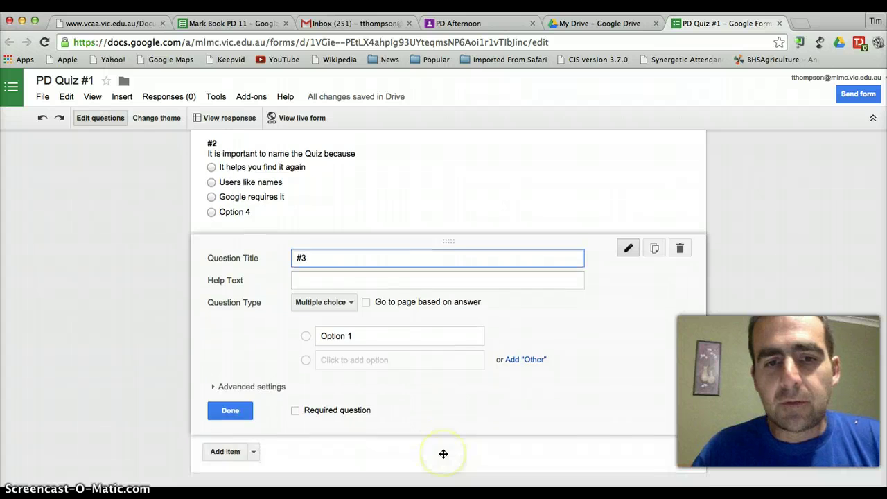
scroll(443, 454, down, 1)
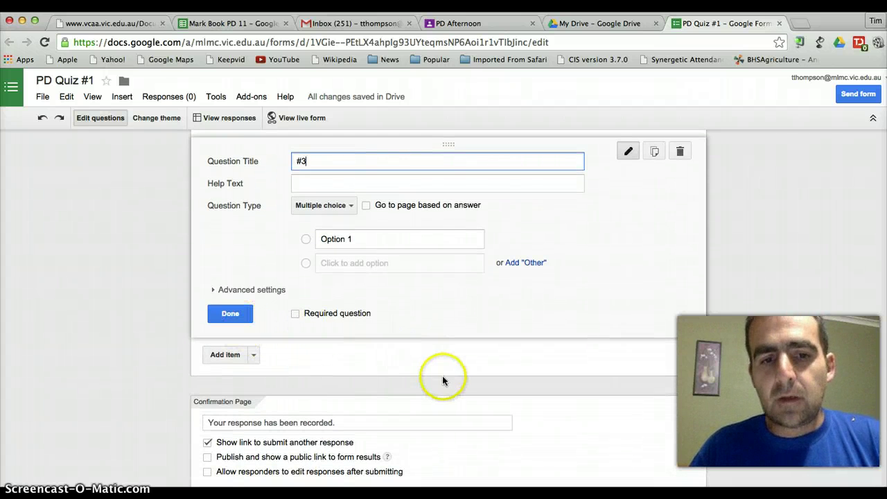
scroll(444, 380, down, 1)
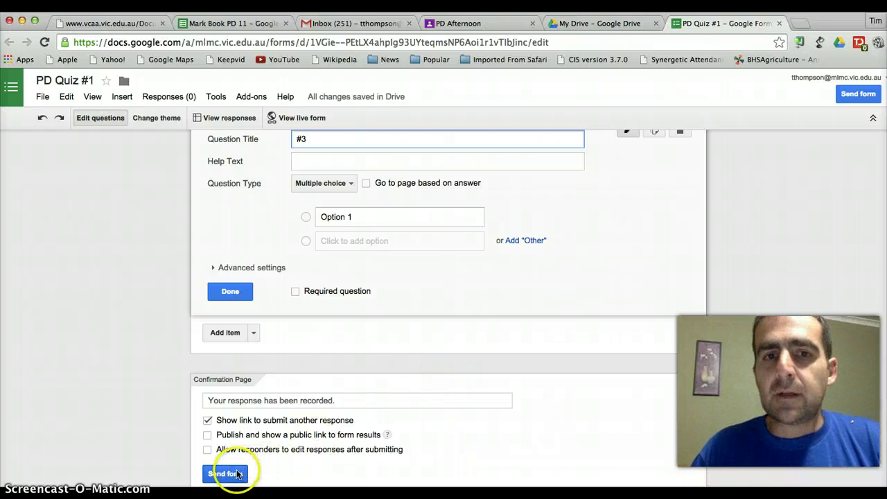
click(237, 473)
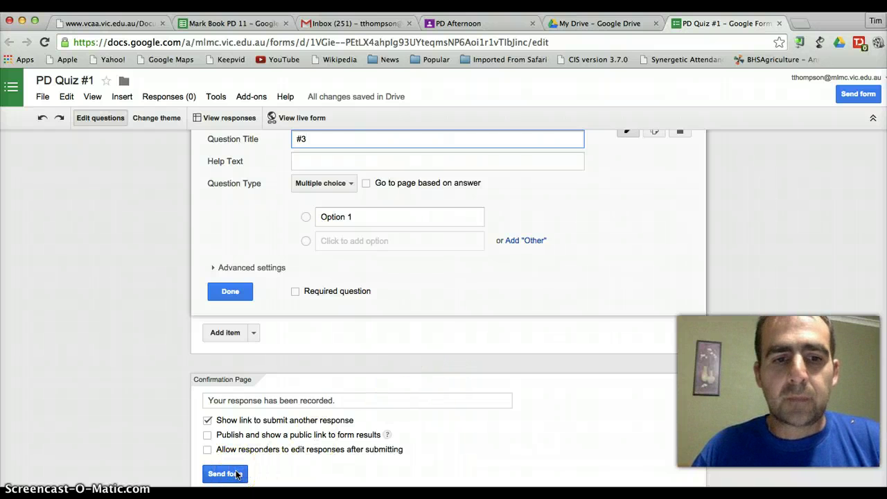
click(236, 474)
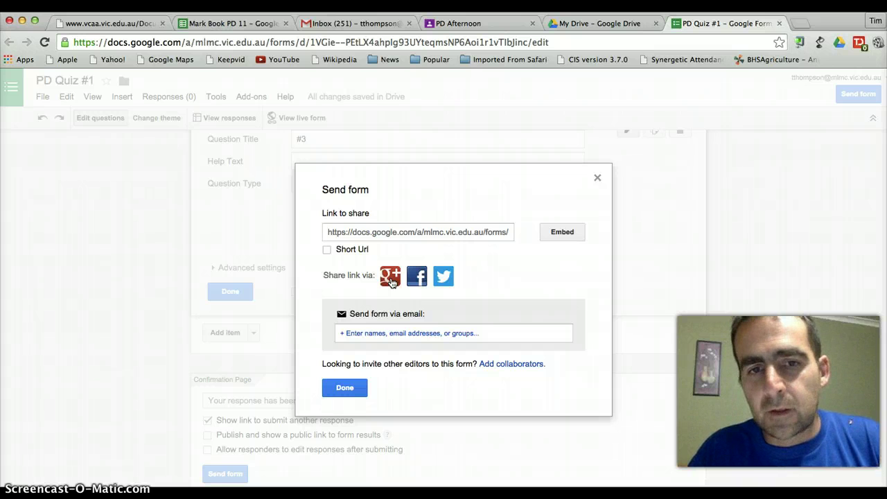
click(416, 277)
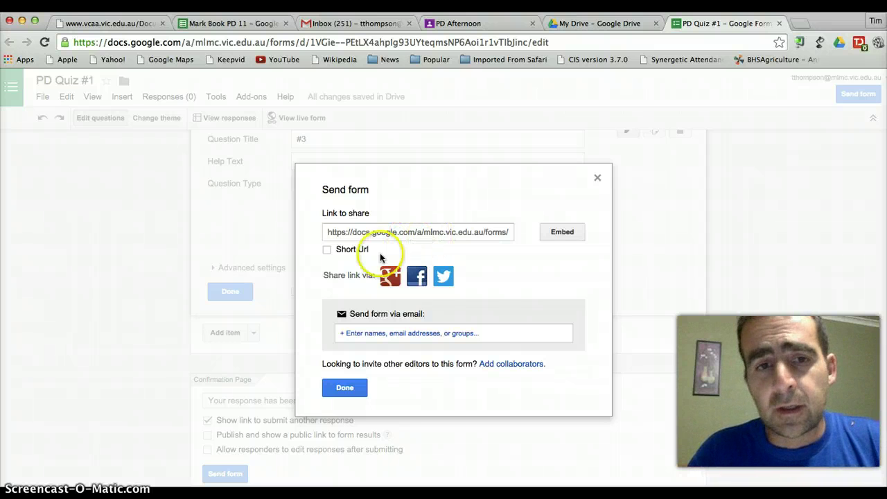
Switch the form's share link to a short URL and copy it
click(326, 250)
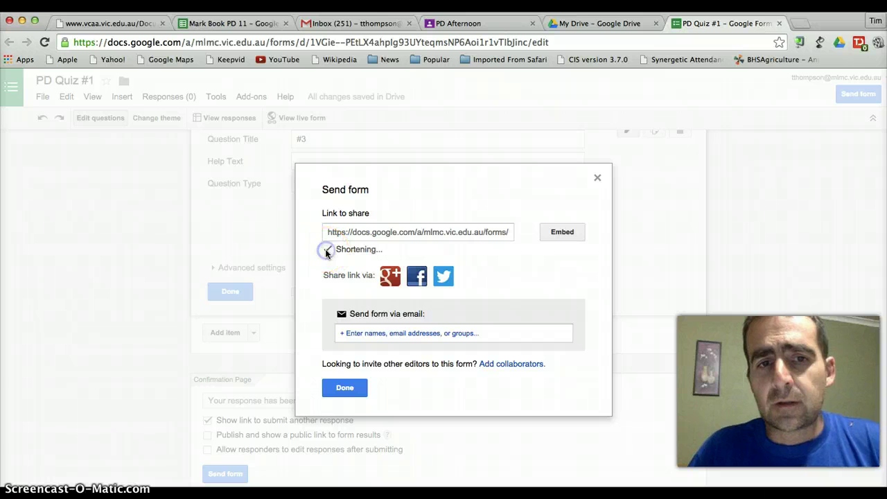
click(397, 233)
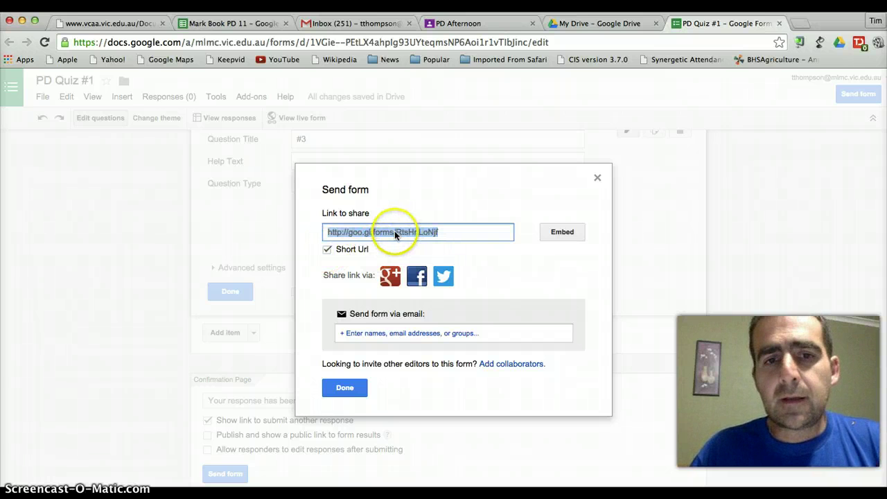
right_click(395, 233)
click(414, 238)
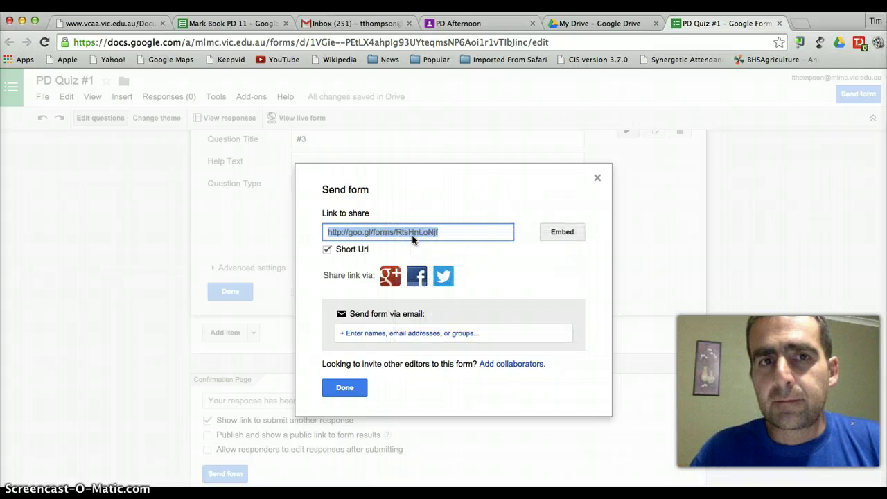
click(627, 111)
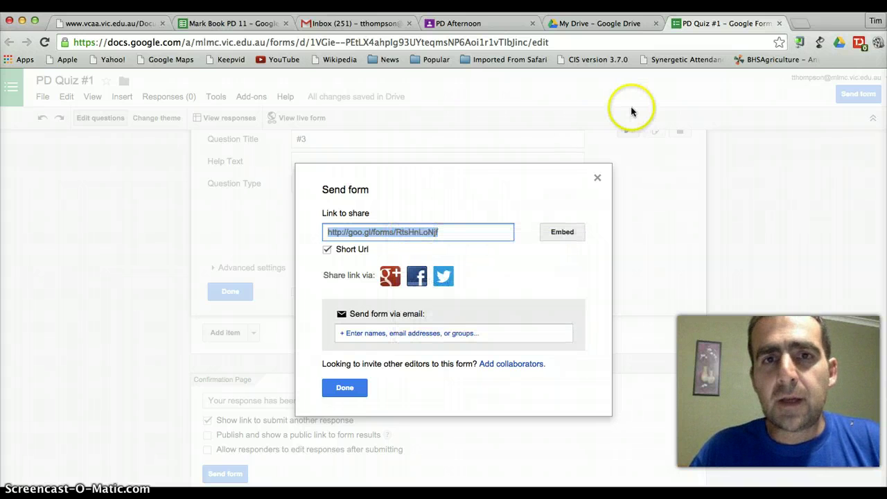
Switch to the PD Afternoon class in Google Classroom and delete the existing "Quiz #1" assignment from its stream
click(477, 26)
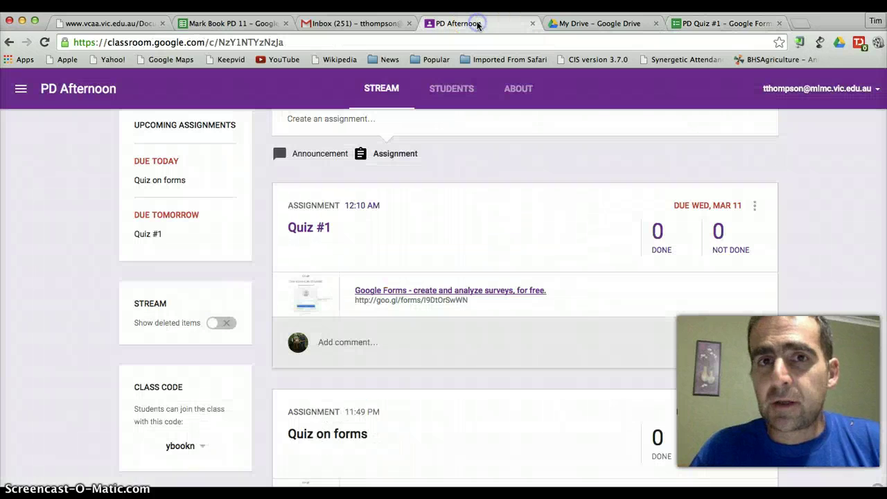
click(511, 123)
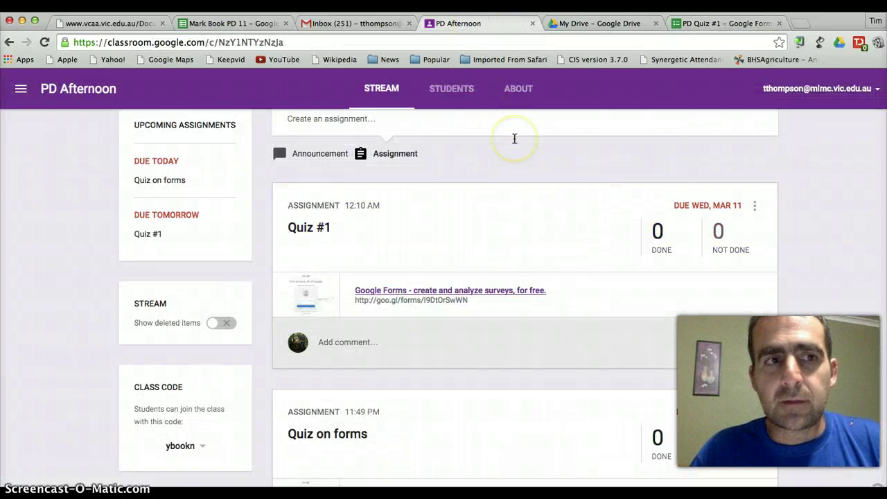
scroll(513, 132, up, 2)
click(754, 264)
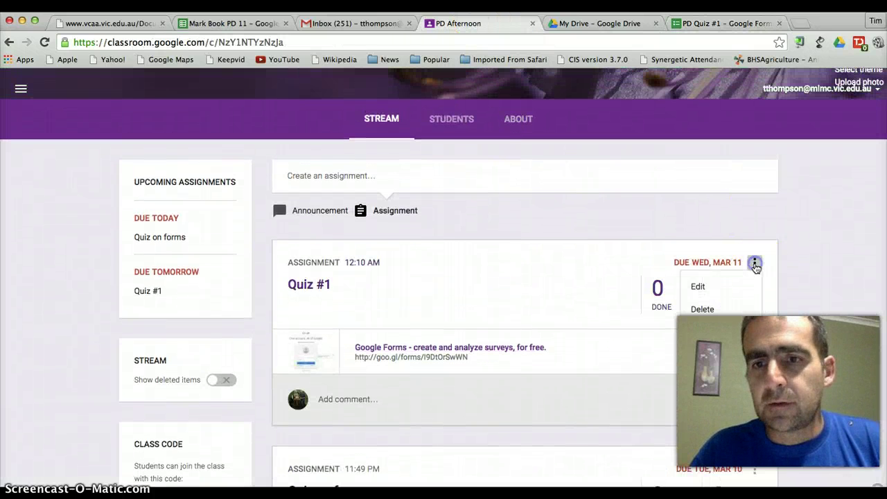
click(710, 305)
click(517, 318)
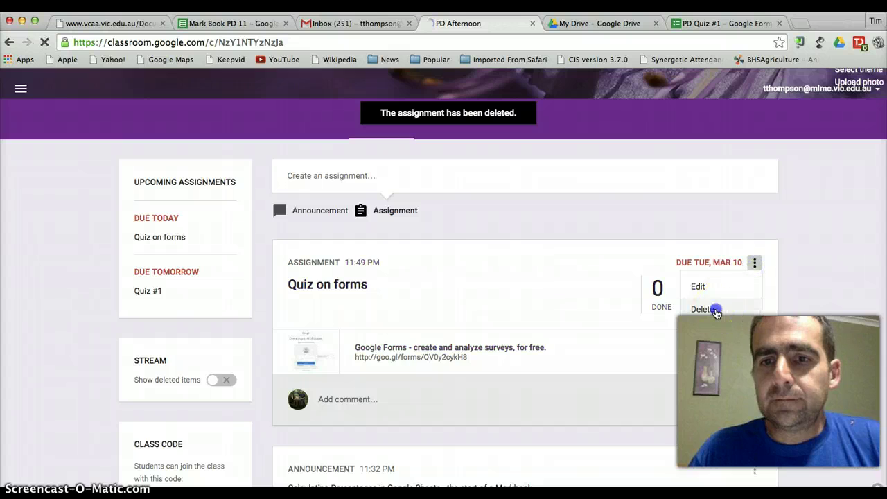
Delete the "Quiz on forms" assignment from the class stream
click(708, 309)
click(542, 317)
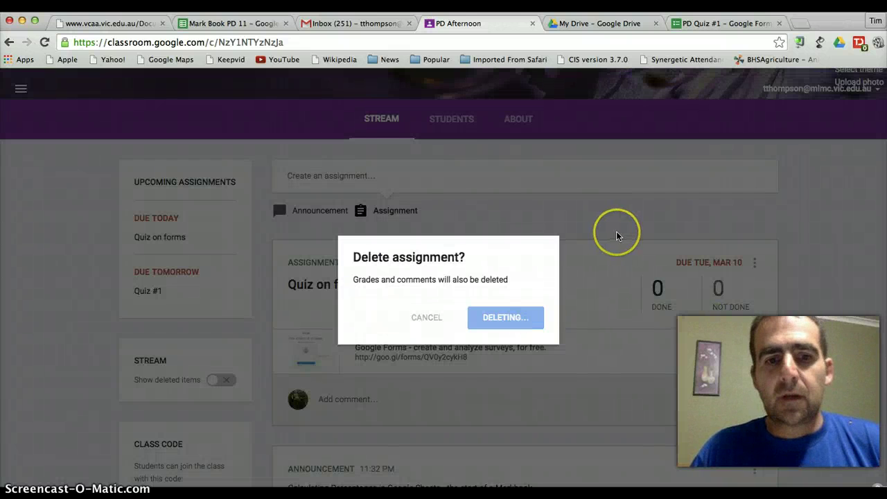
scroll(616, 231, up, 2)
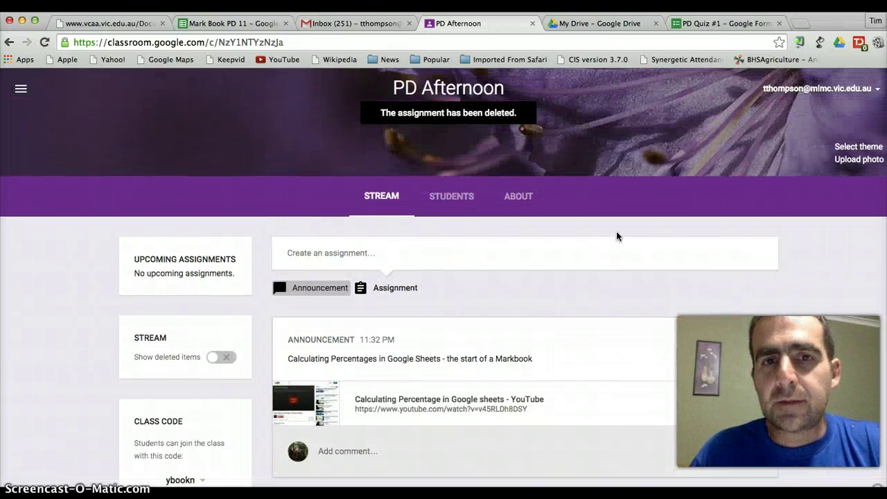
Start a new assignment in the class stream titled "Quiz #1" with the description "Practice Form"
scroll(616, 231, down, 1)
scroll(616, 231, up, 1)
scroll(616, 236, down, 2)
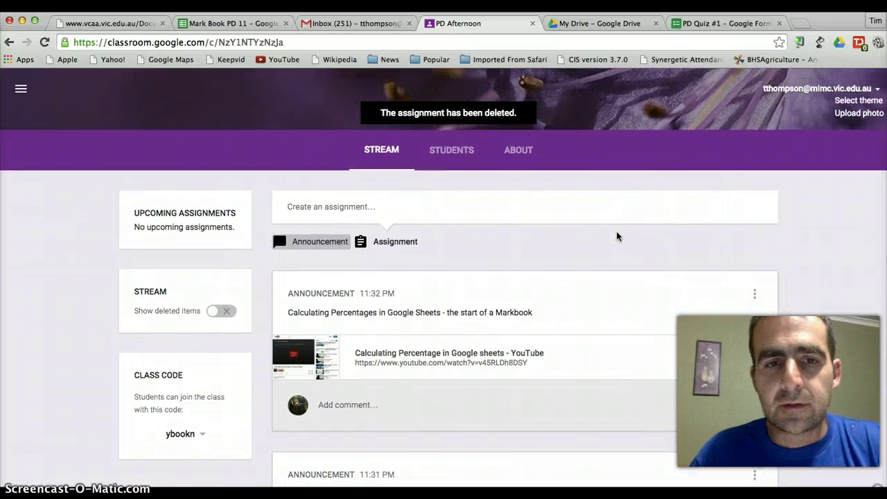
click(468, 201)
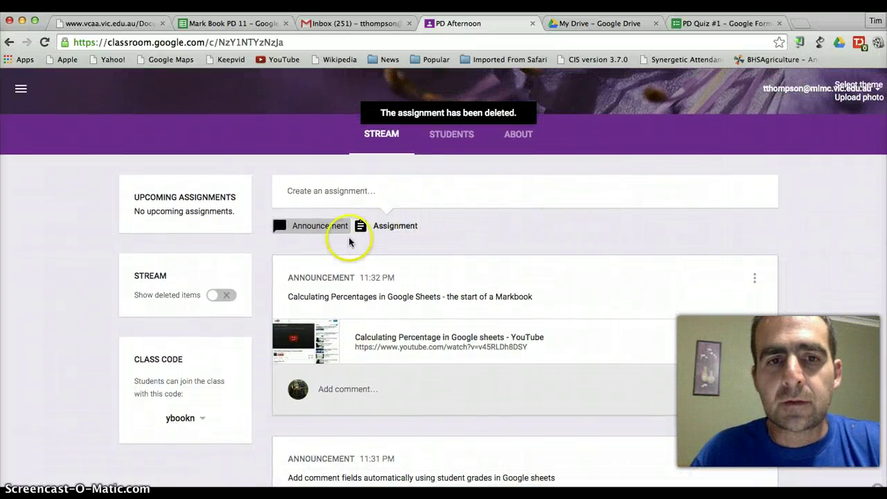
click(377, 230)
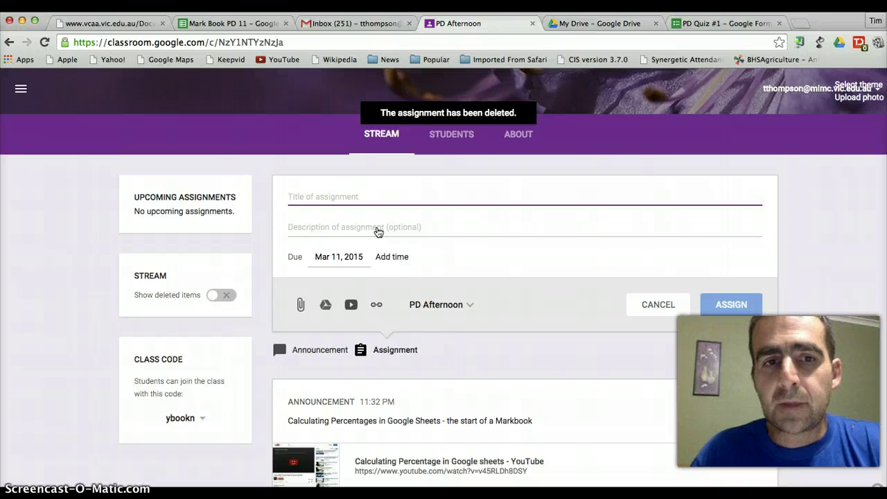
text(Qui)
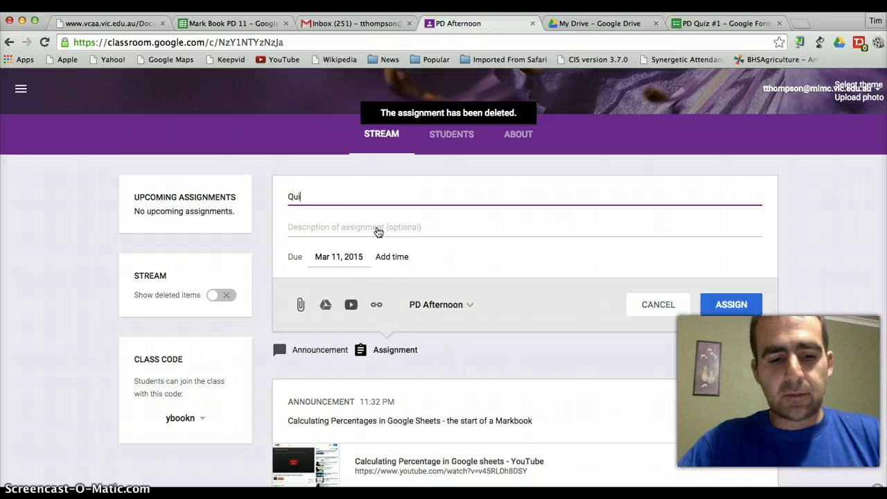
text(z #1)
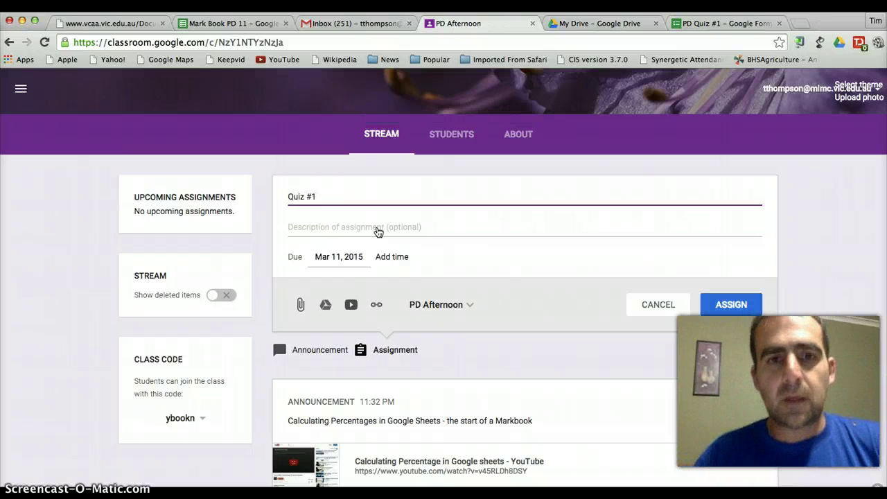
click(411, 229)
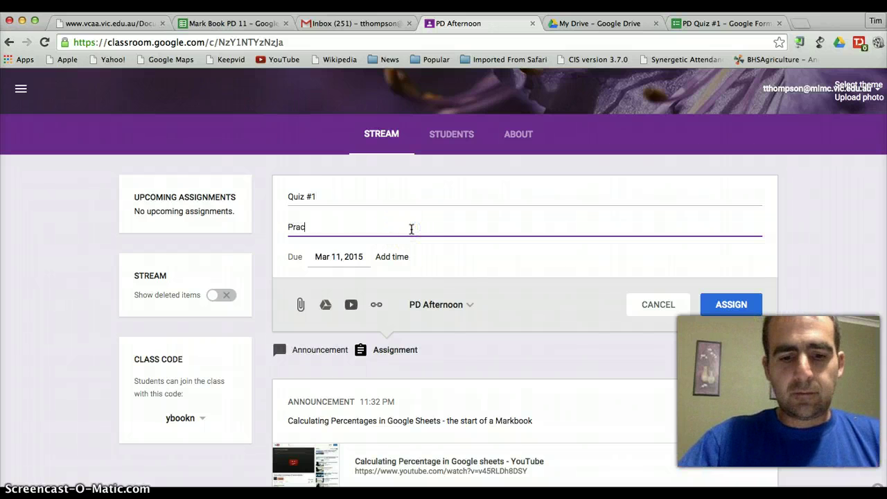
text(Practice Fo)
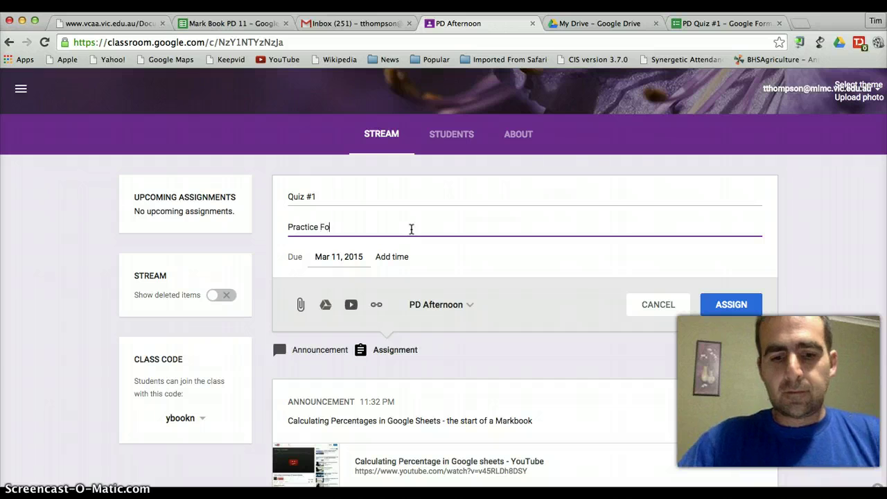
text(rm)
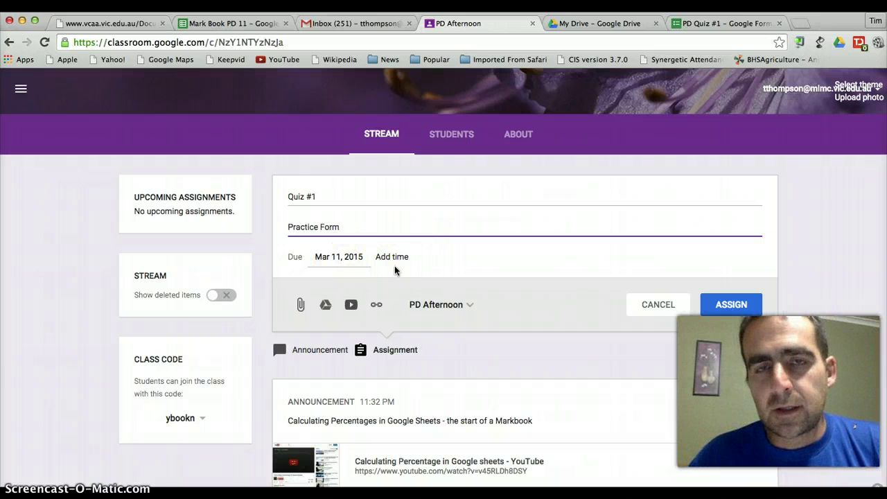
click(377, 305)
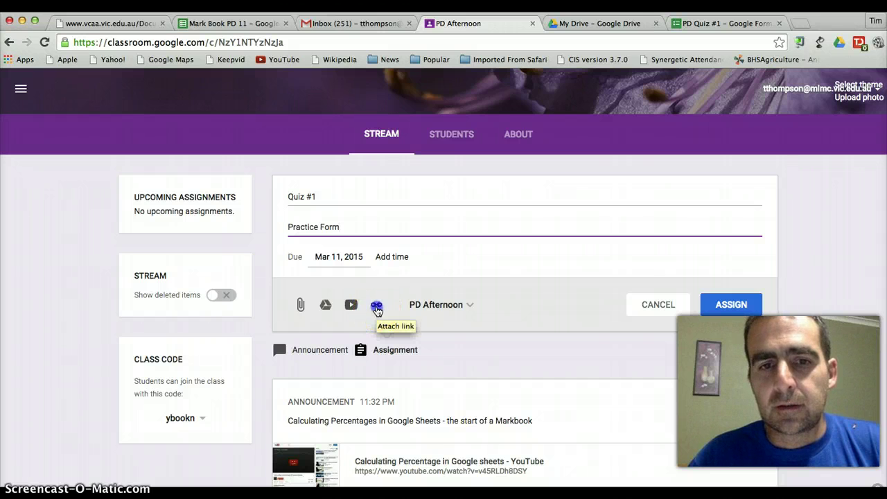
click(362, 293)
right_click(362, 293)
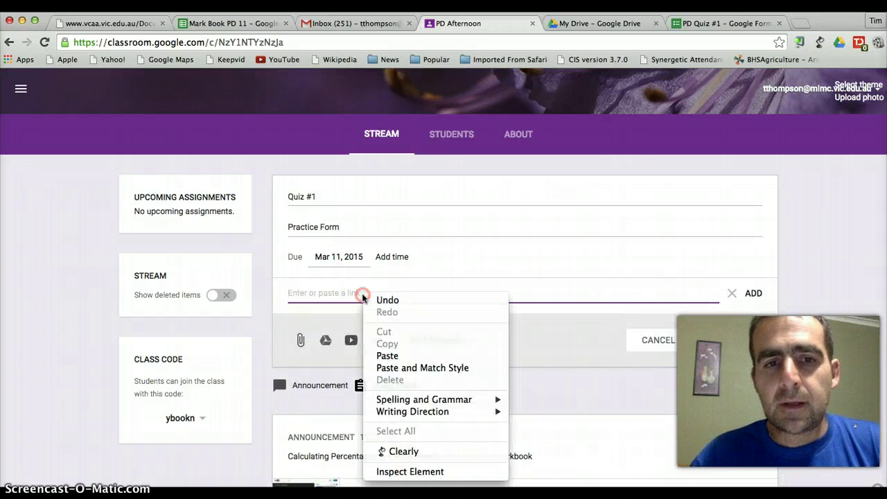
click(388, 356)
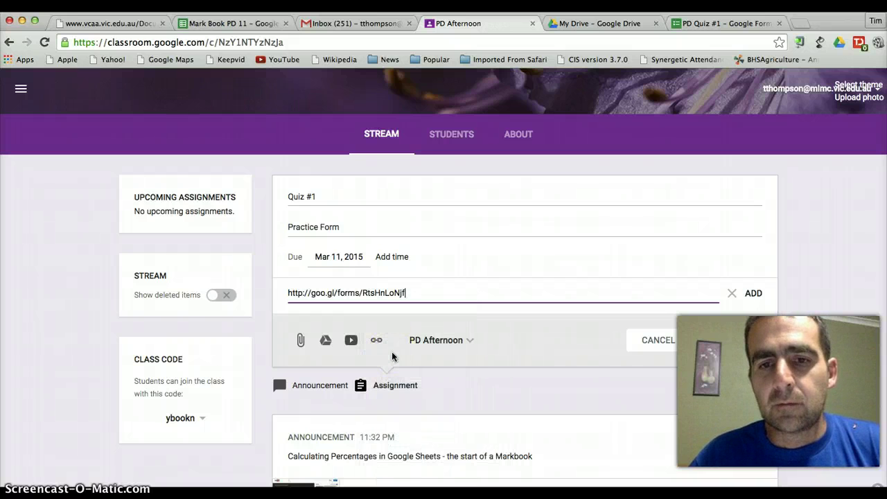
click(749, 343)
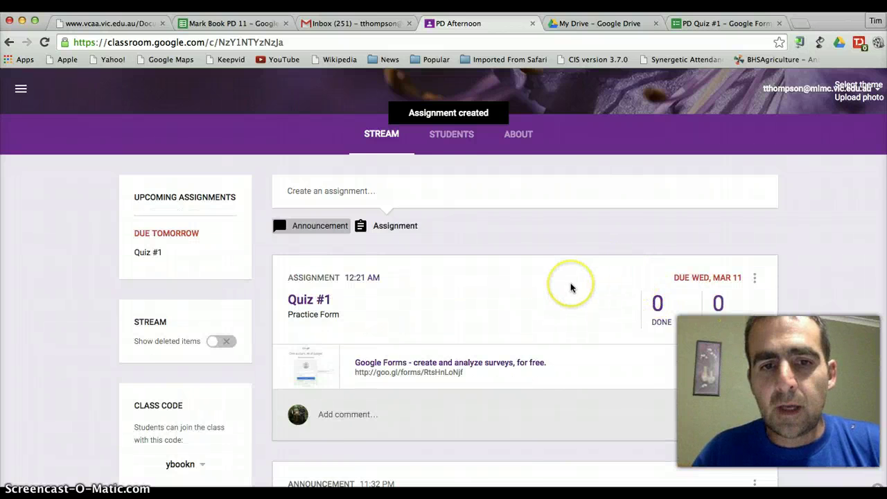
scroll(571, 287, down, 1)
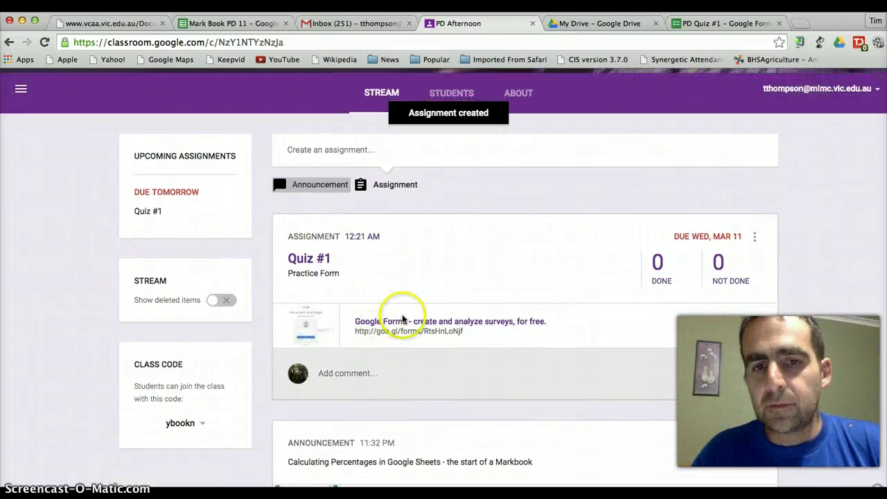